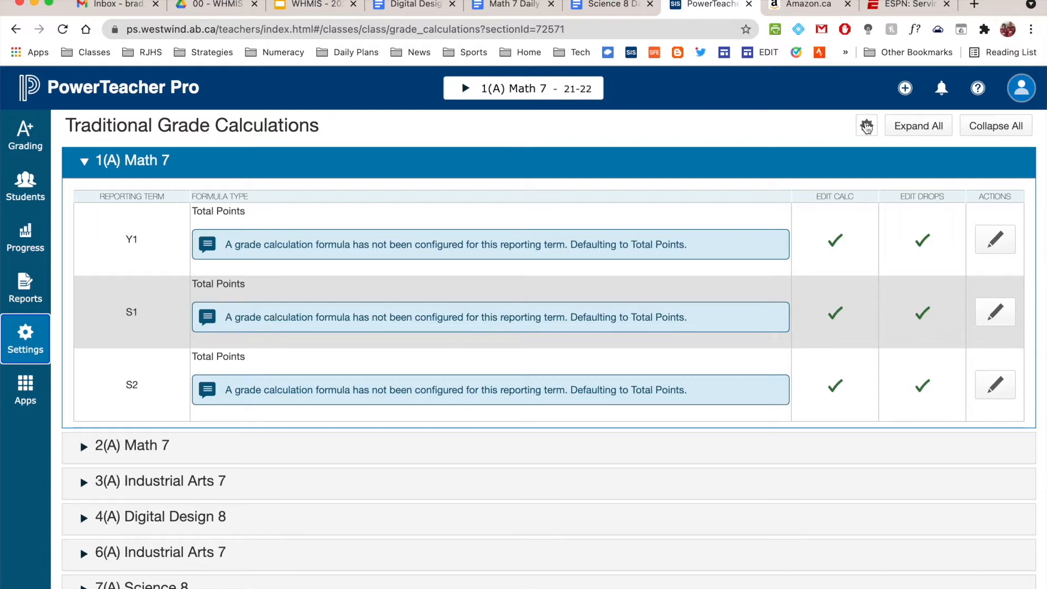
Step: Start copying traditional grade calculations to another class, with 2(A) Math 7 from term 2020-2021 as the source
{"action": "left_click", "coordinate": [867, 126]}
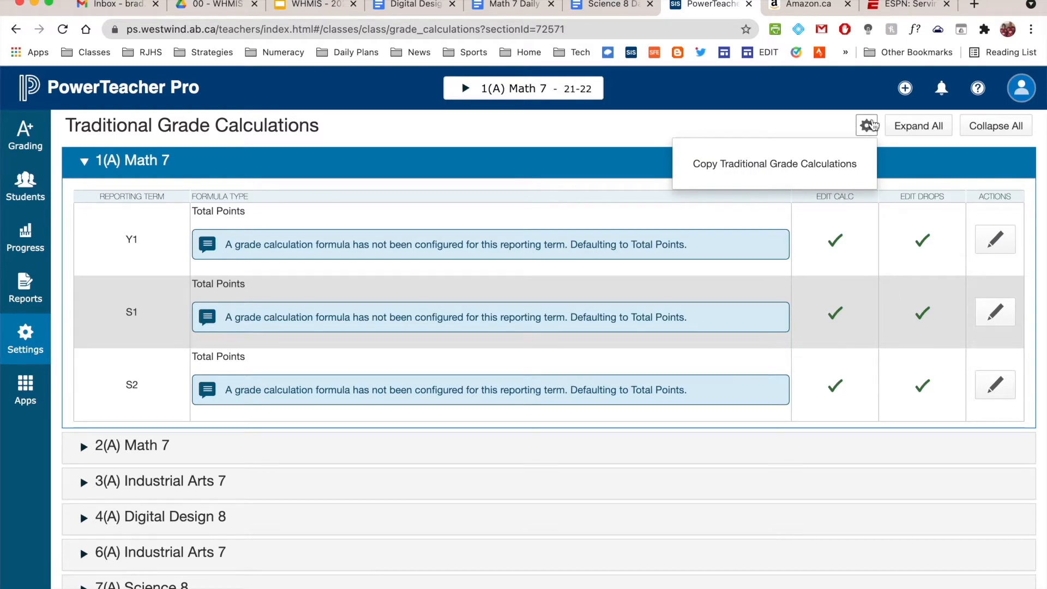
{"action": "left_click", "coordinate": [739, 165]}
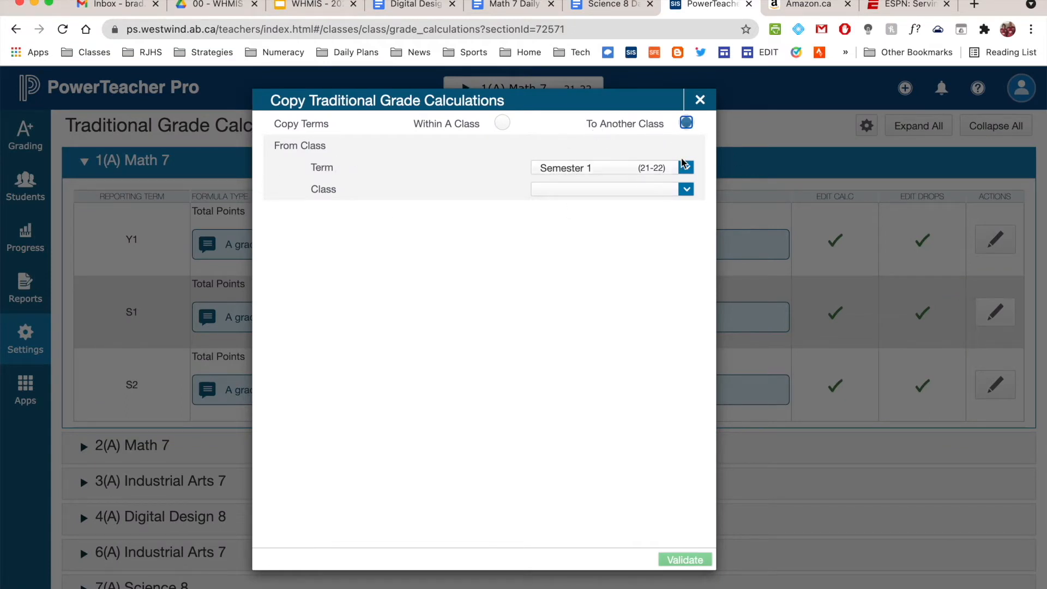
{"action": "left_click", "coordinate": [691, 169]}
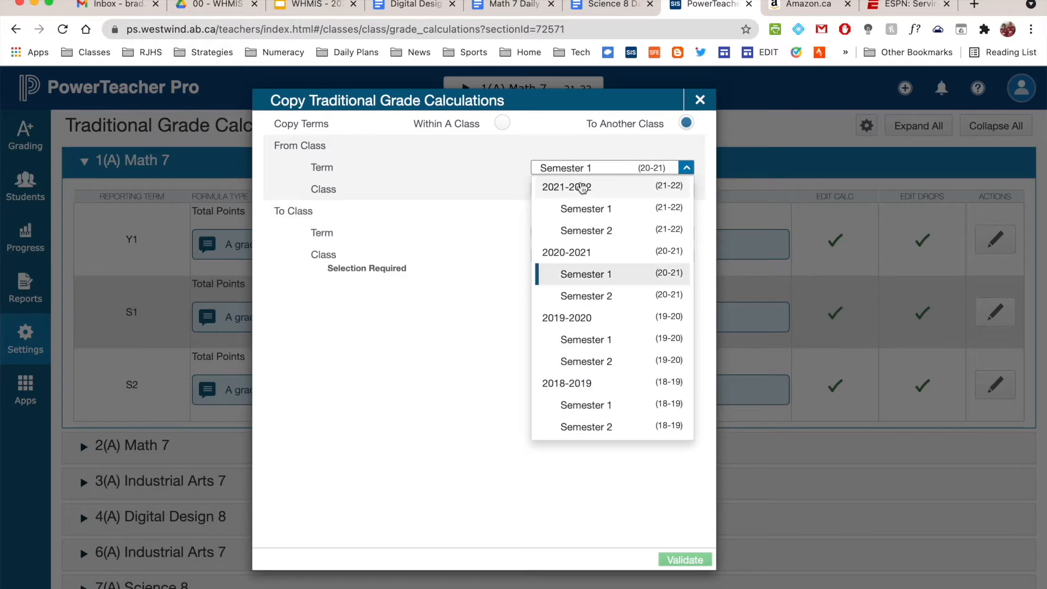
{"action": "left_click", "coordinate": [570, 254]}
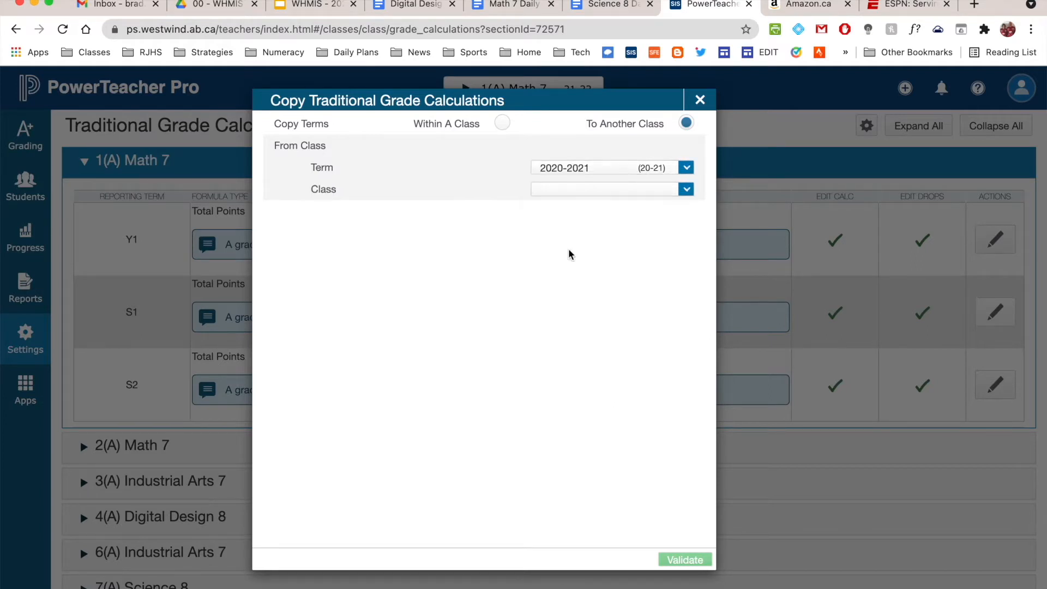
{"action": "left_click", "coordinate": [577, 192]}
{"action": "left_click", "coordinate": [577, 208]}
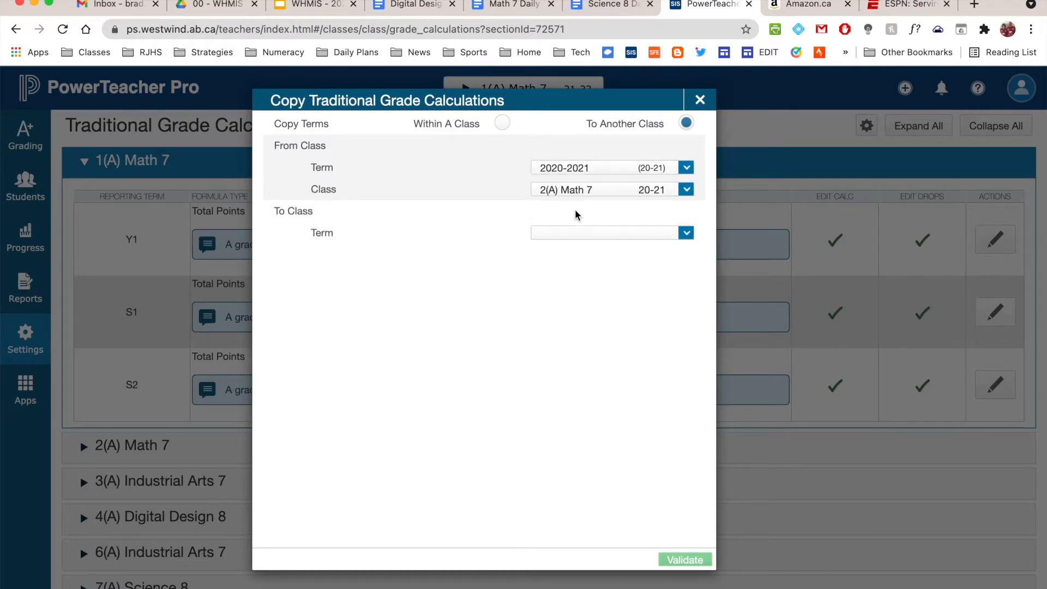
Step: Set the destination term to 2021-2022 and choose 1(A) Math 7 and 2(A) Math 7 as the receiving classes
{"action": "left_click", "coordinate": [577, 238]}
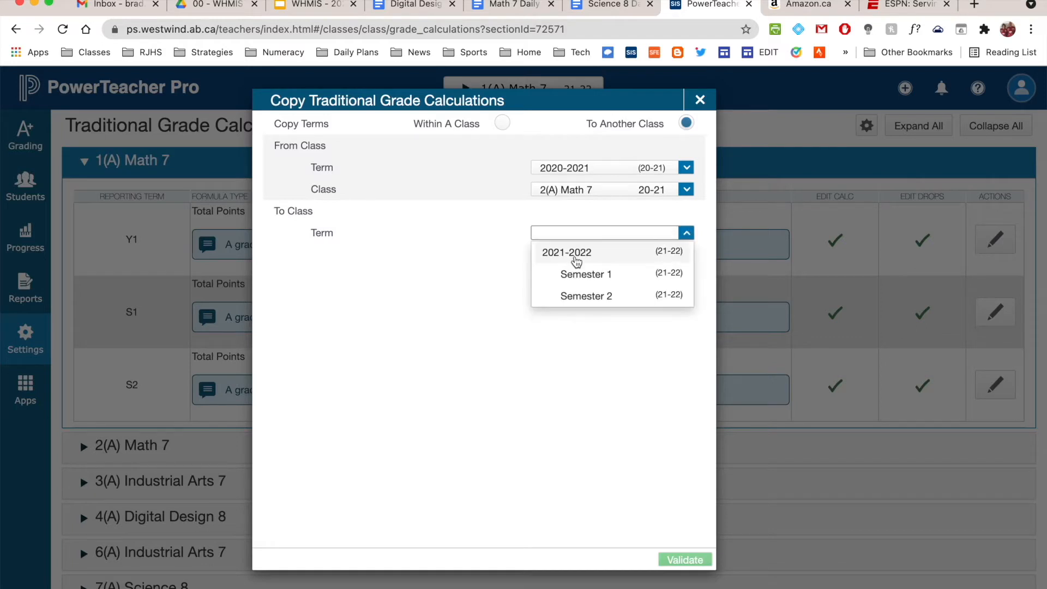
{"action": "left_click", "coordinate": [576, 256]}
{"action": "left_click", "coordinate": [576, 257]}
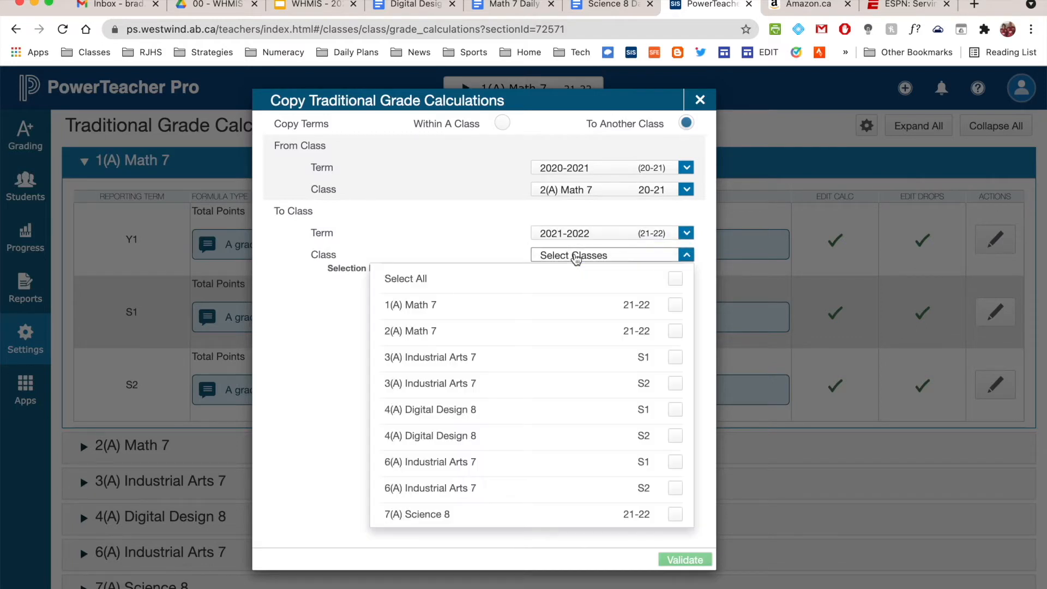
{"action": "left_click", "coordinate": [676, 305]}
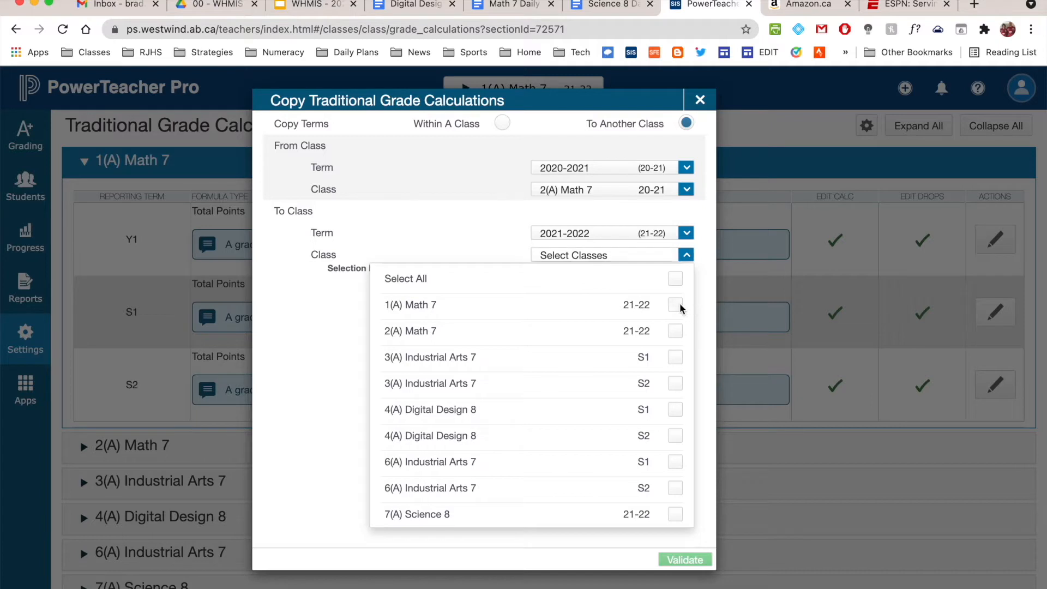
{"action": "left_click", "coordinate": [676, 331]}
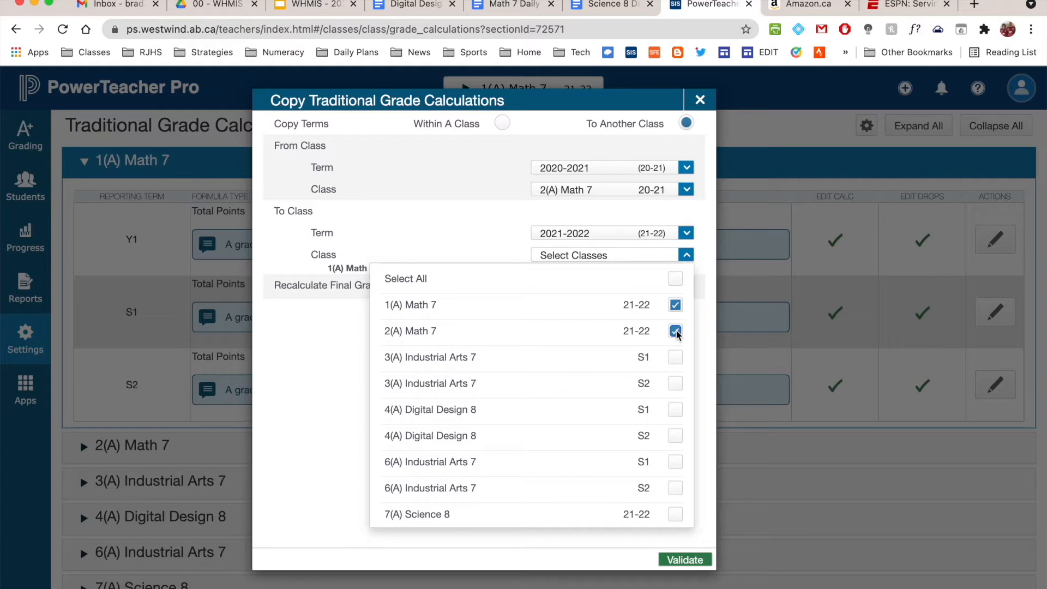
{"action": "left_click", "coordinate": [570, 547]}
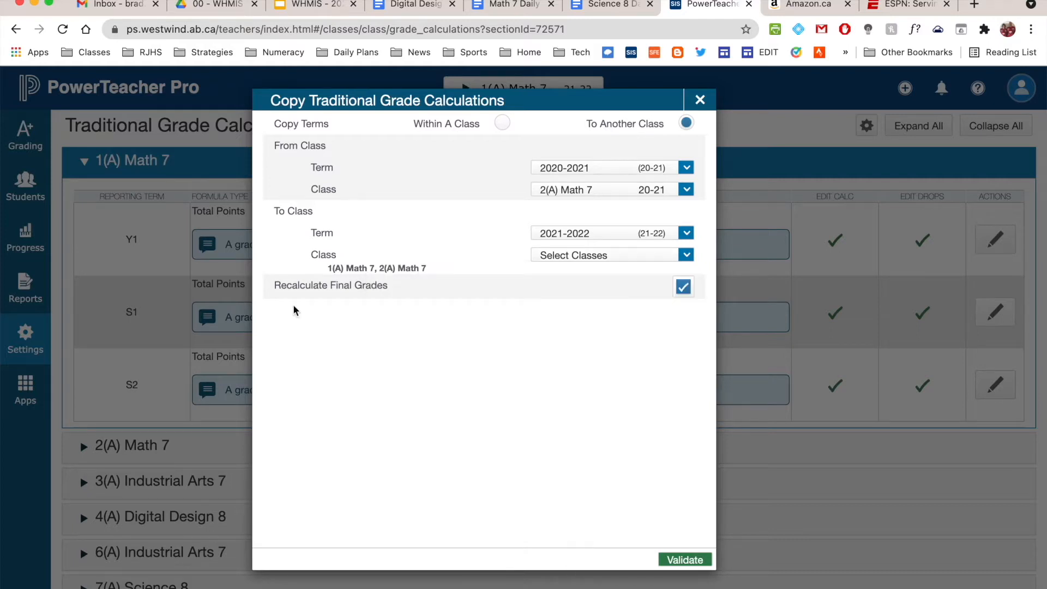
Step: Validate the Math 7 copy, review its summary for both classes, and copy the grade calculations
{"action": "left_click", "coordinate": [676, 562]}
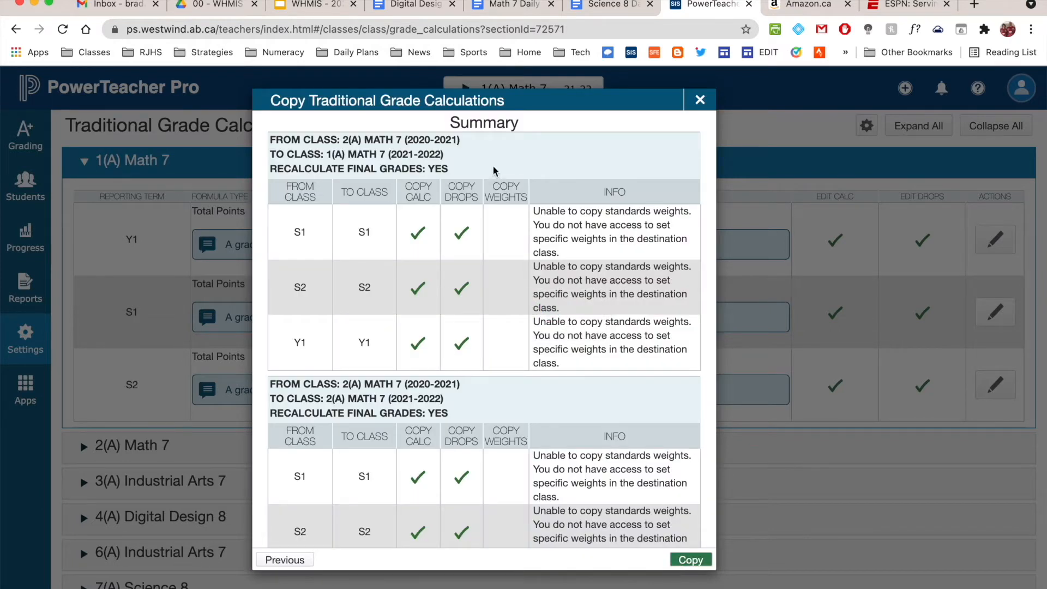
{"action": "scroll", "coordinate": [438, 339], "scroll_direction": "down", "scroll_amount": 3}
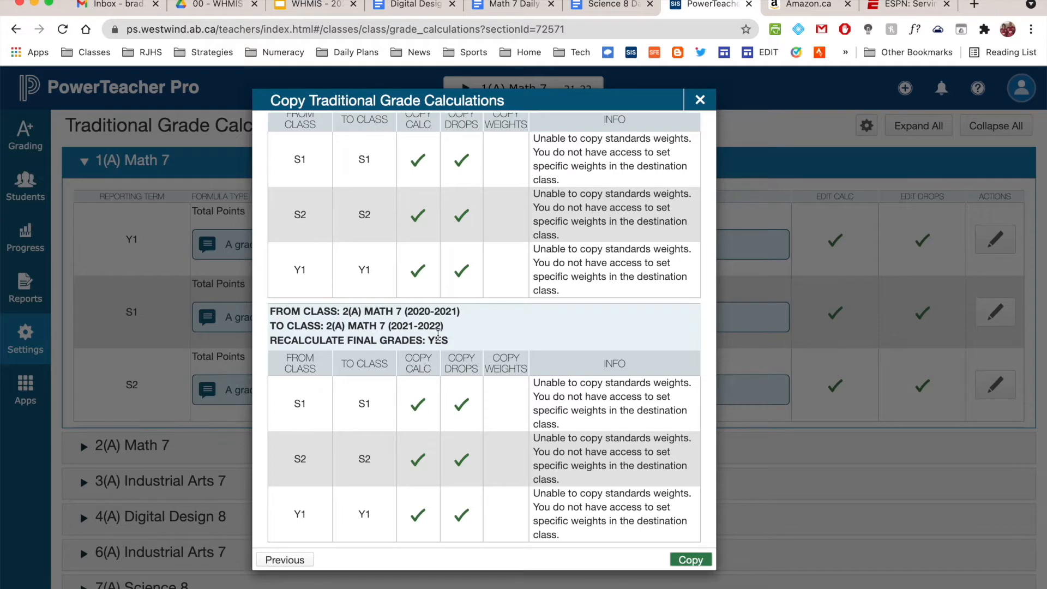
{"action": "scroll", "coordinate": [442, 331], "scroll_direction": "up", "scroll_amount": 3}
{"action": "left_click", "coordinate": [691, 560]}
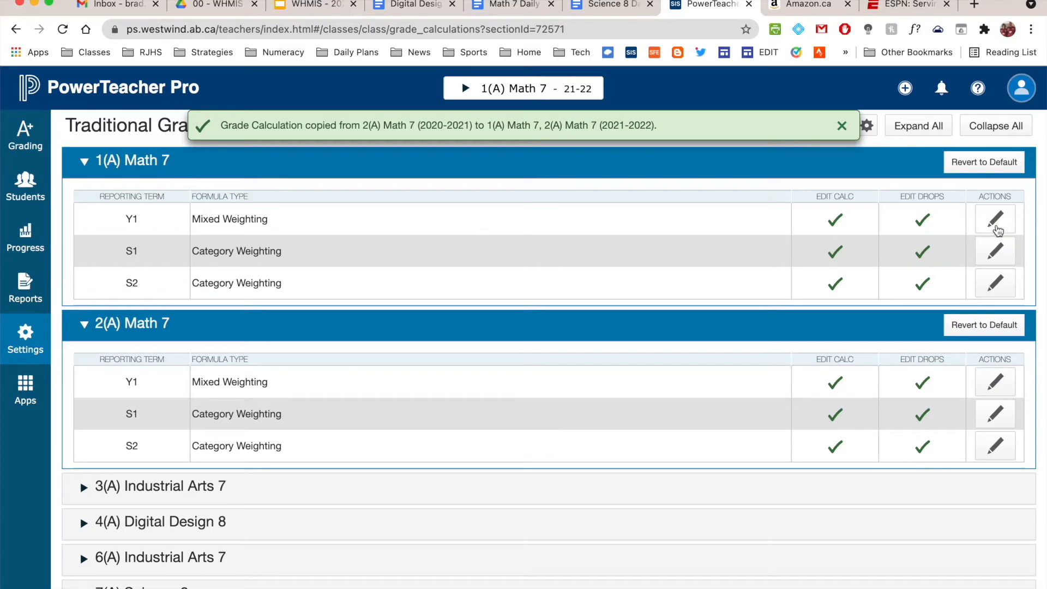
Step: Review the Y1 and S1 formulas of 1(A) Math 7, saving each, and the S1 formula of 2(A) Math 7
{"action": "left_click", "coordinate": [995, 226]}
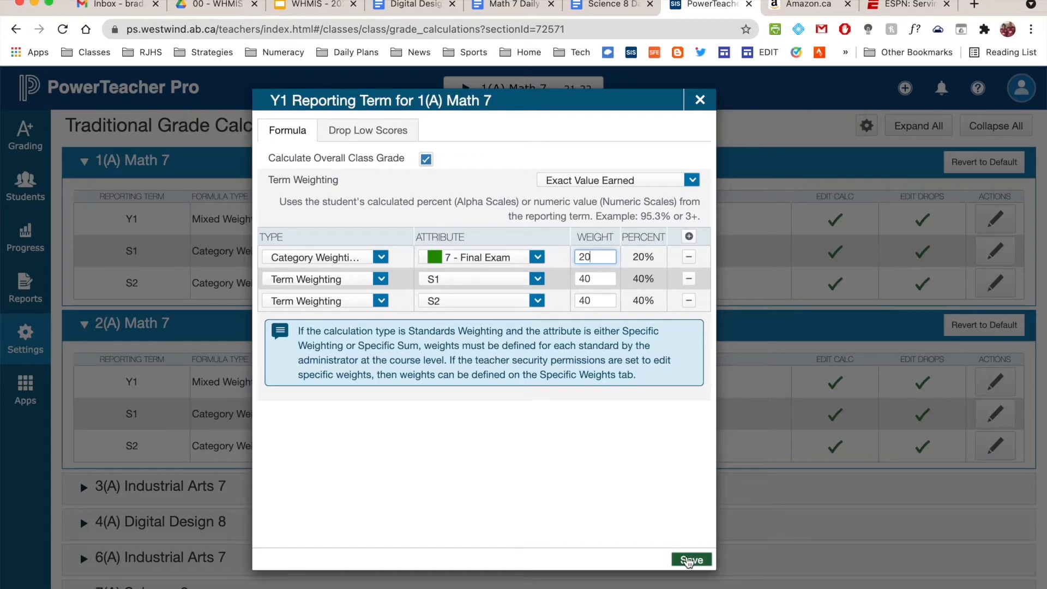
{"action": "left_click", "coordinate": [690, 561]}
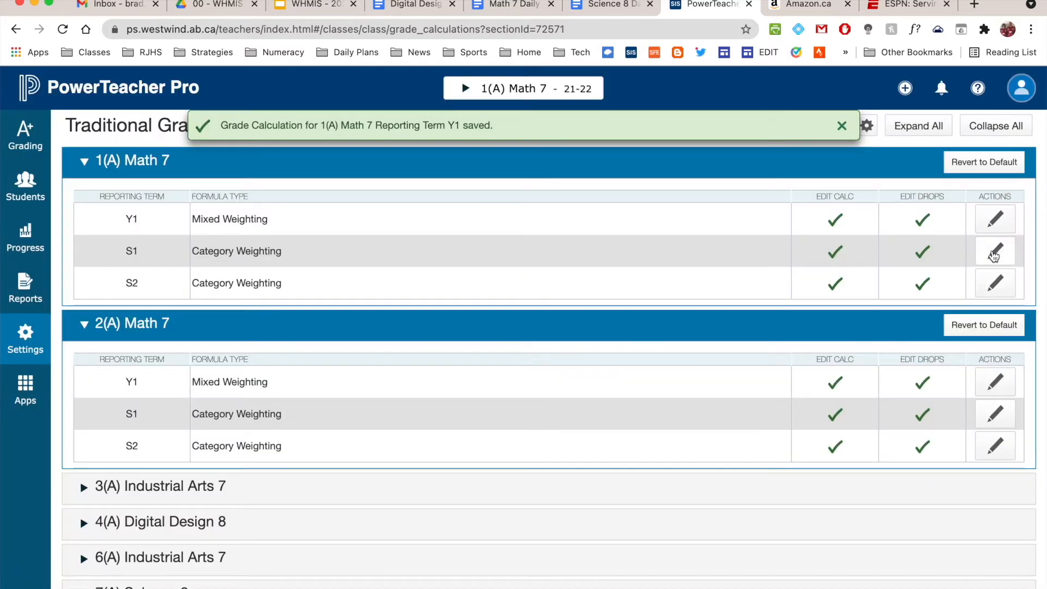
{"action": "left_click", "coordinate": [994, 252]}
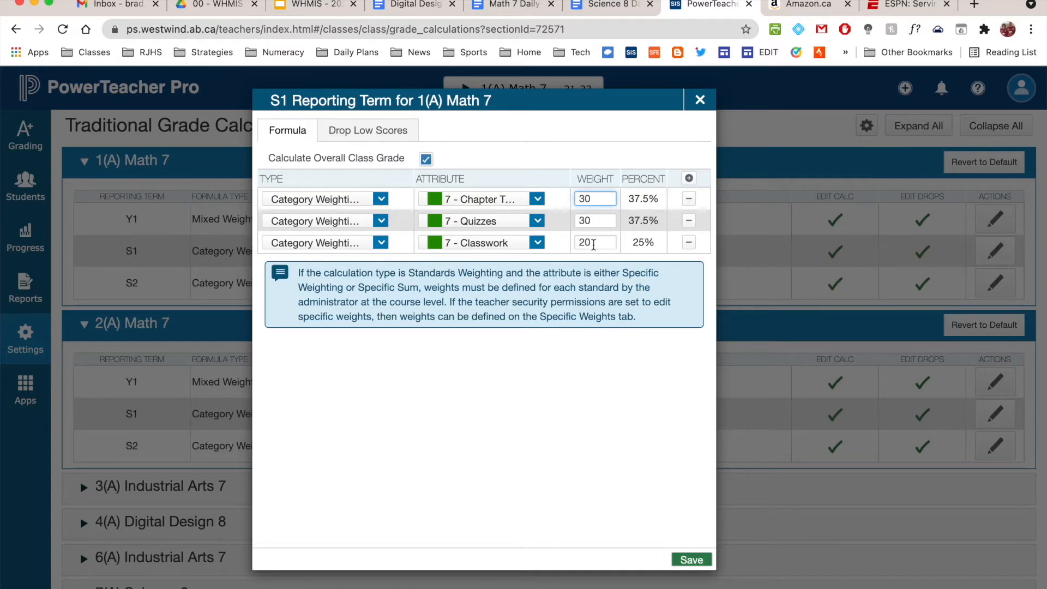
{"action": "left_click", "coordinate": [382, 200]}
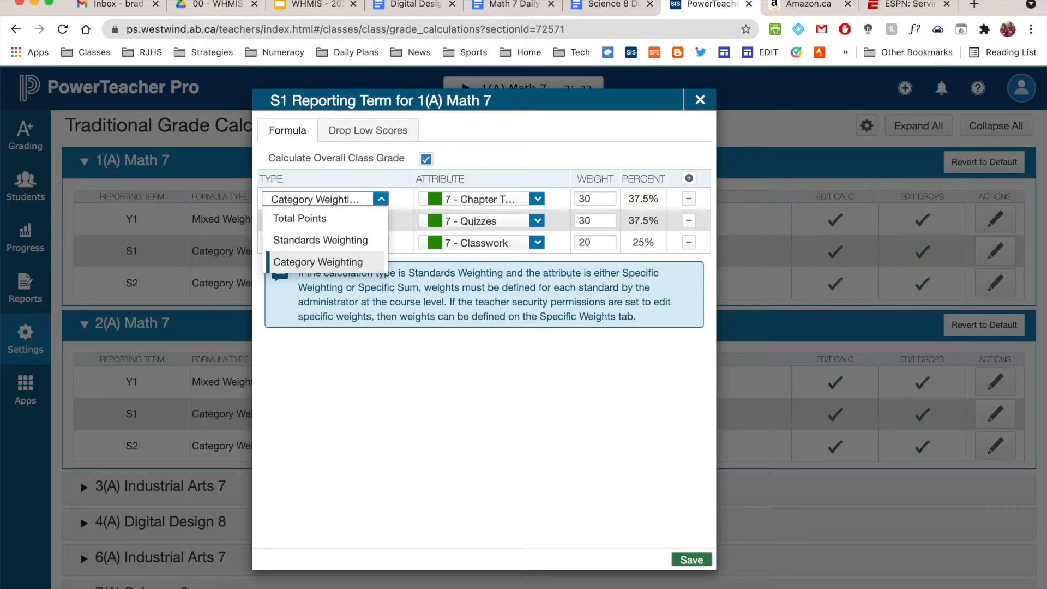
{"action": "left_click", "coordinate": [692, 560]}
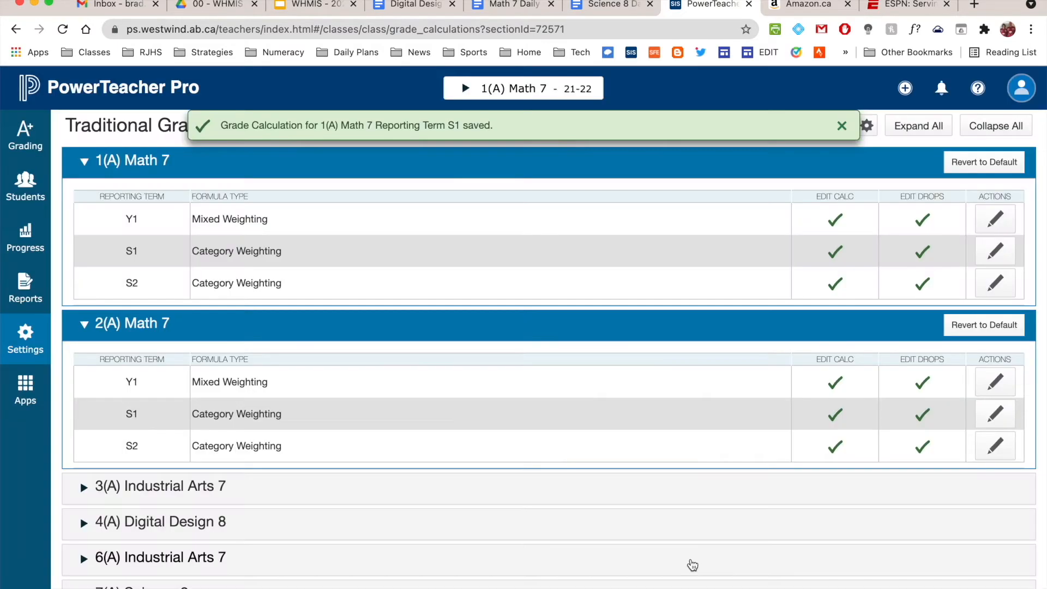
{"action": "left_click", "coordinate": [996, 414]}
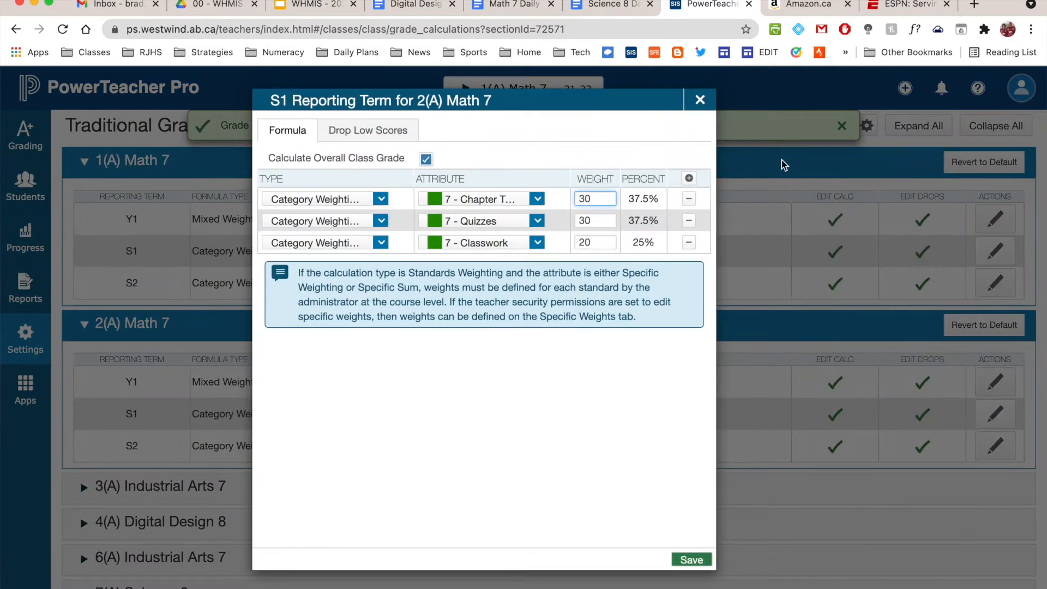
{"action": "left_click", "coordinate": [699, 100]}
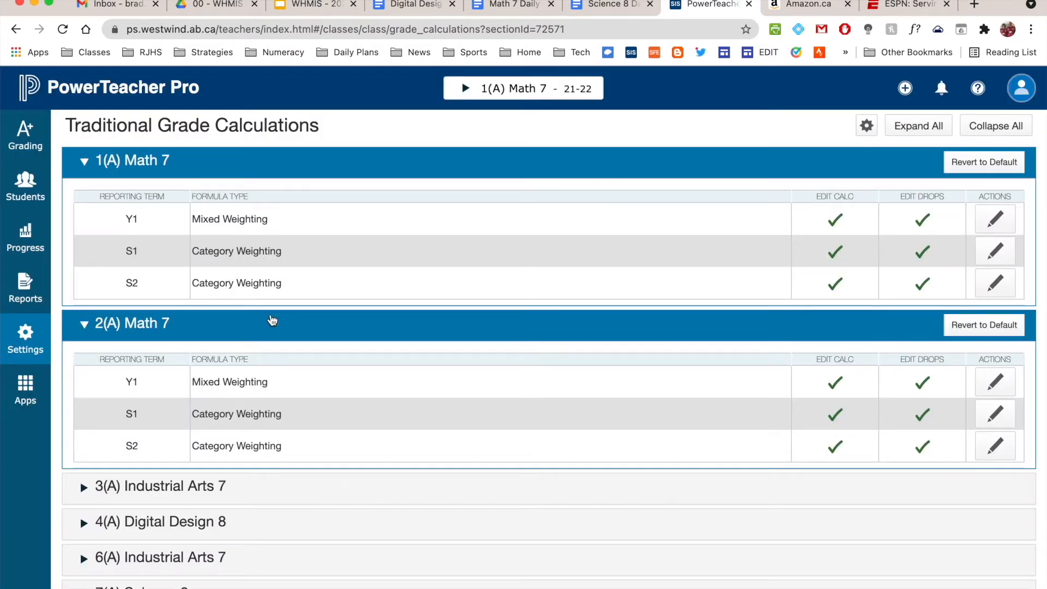
Step: Expand 7(A) Science 8 and start another grade calculation copy, with 5(A) Science 8 from term 2020-2021 as the source
{"action": "scroll", "coordinate": [272, 320], "scroll_direction": "down", "scroll_amount": 1}
{"action": "left_click", "coordinate": [80, 567]}
{"action": "scroll", "coordinate": [280, 517], "scroll_direction": "down", "scroll_amount": 5}
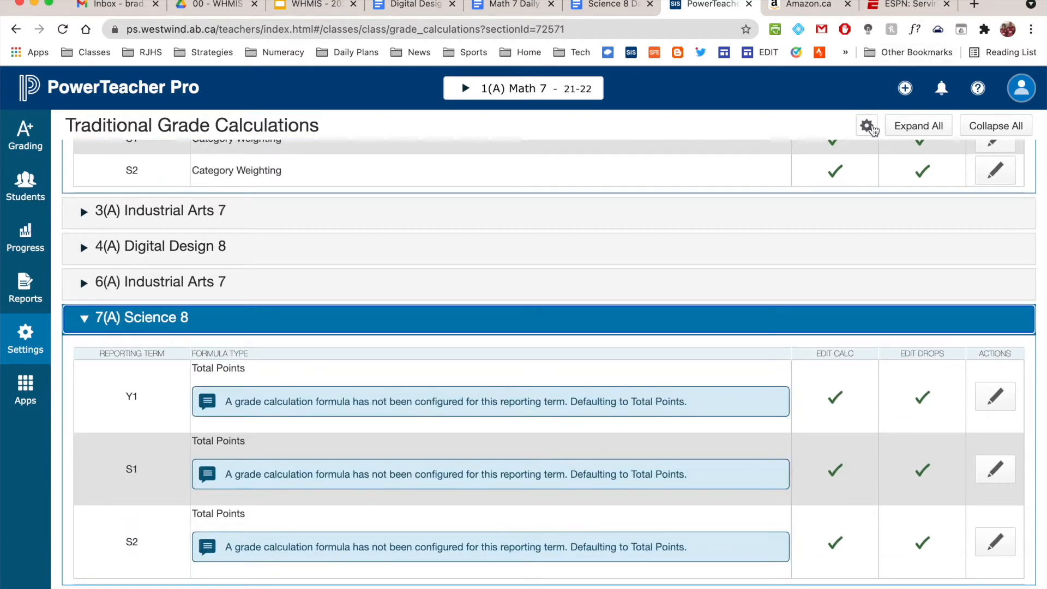
{"action": "left_click", "coordinate": [870, 129]}
{"action": "left_click", "coordinate": [761, 160]}
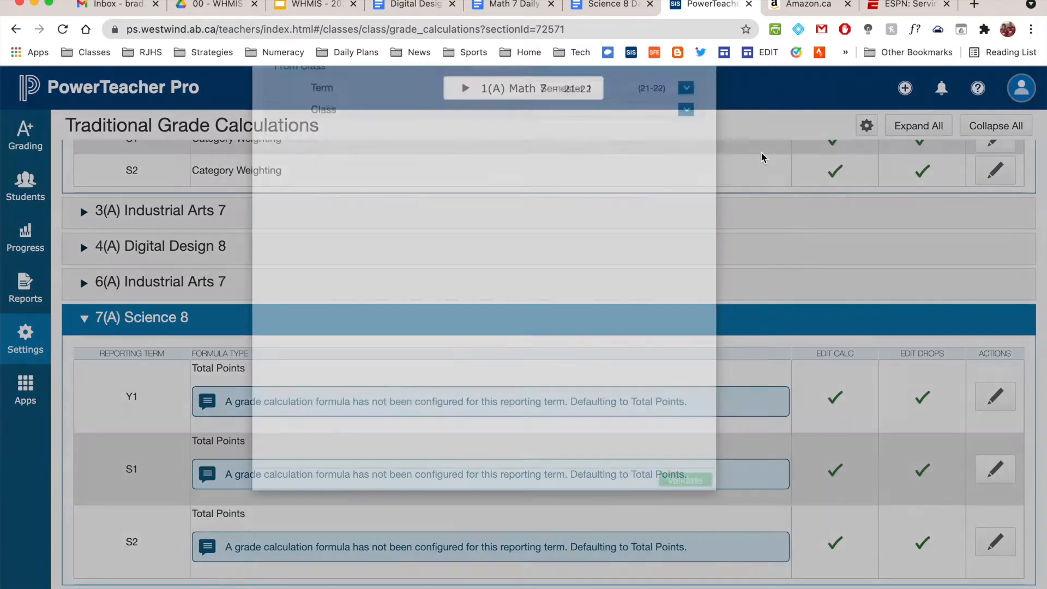
{"action": "left_click", "coordinate": [564, 170]}
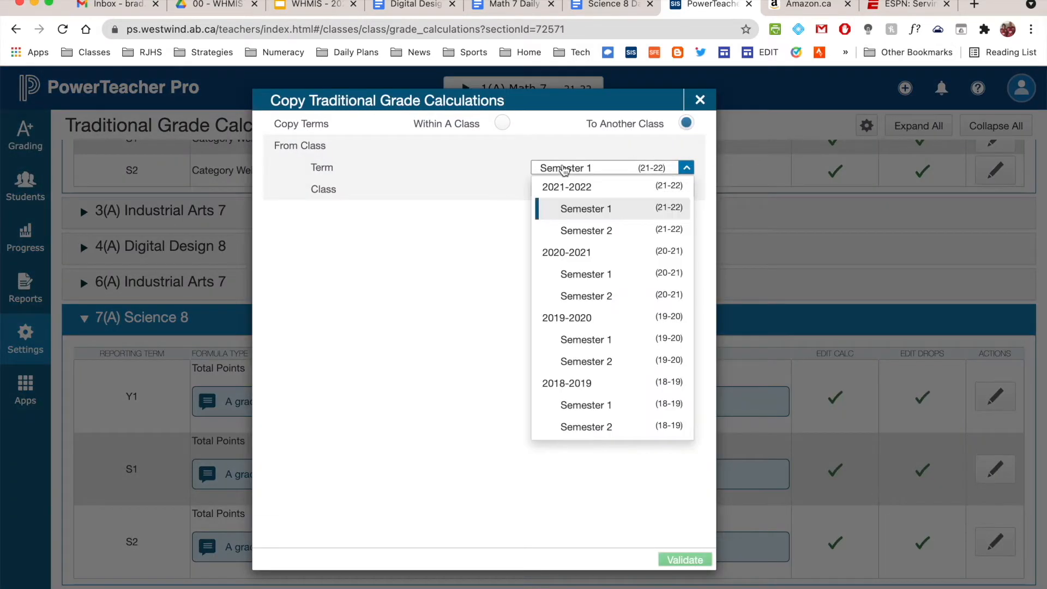
{"action": "left_click", "coordinate": [578, 252]}
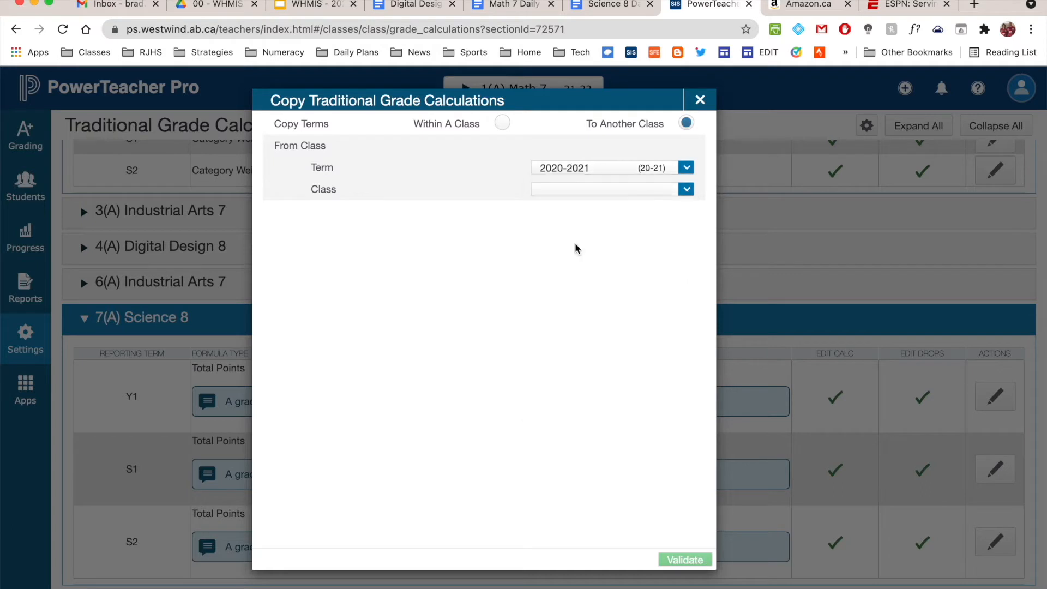
{"action": "left_click", "coordinate": [582, 191]}
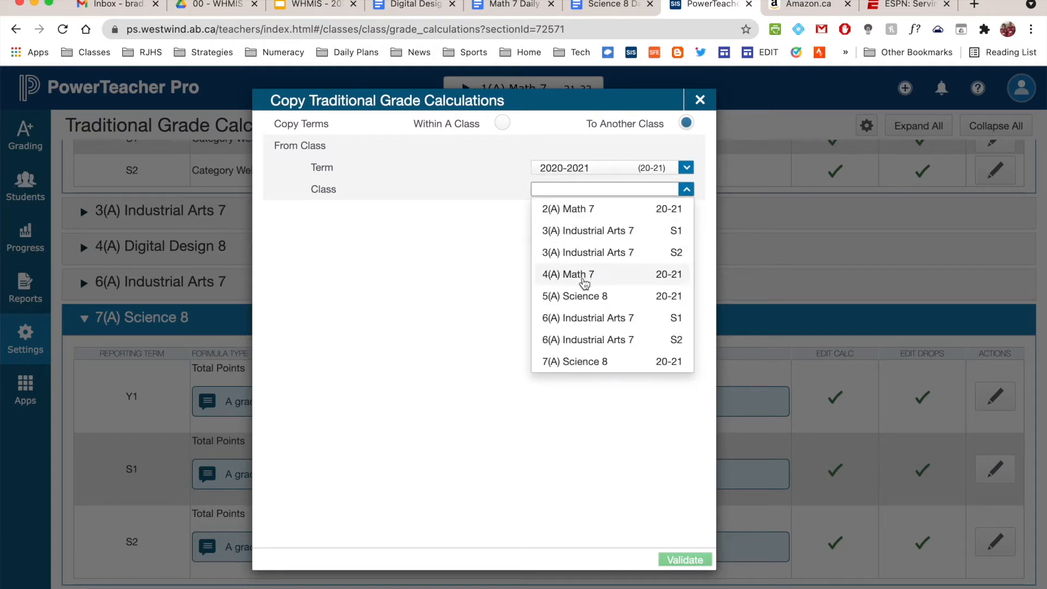
{"action": "left_click", "coordinate": [588, 299]}
Step: Set the destination to 7(A) Science 8 in term 2021-2022, then validate and copy the grade calculations
{"action": "left_click", "coordinate": [552, 234]}
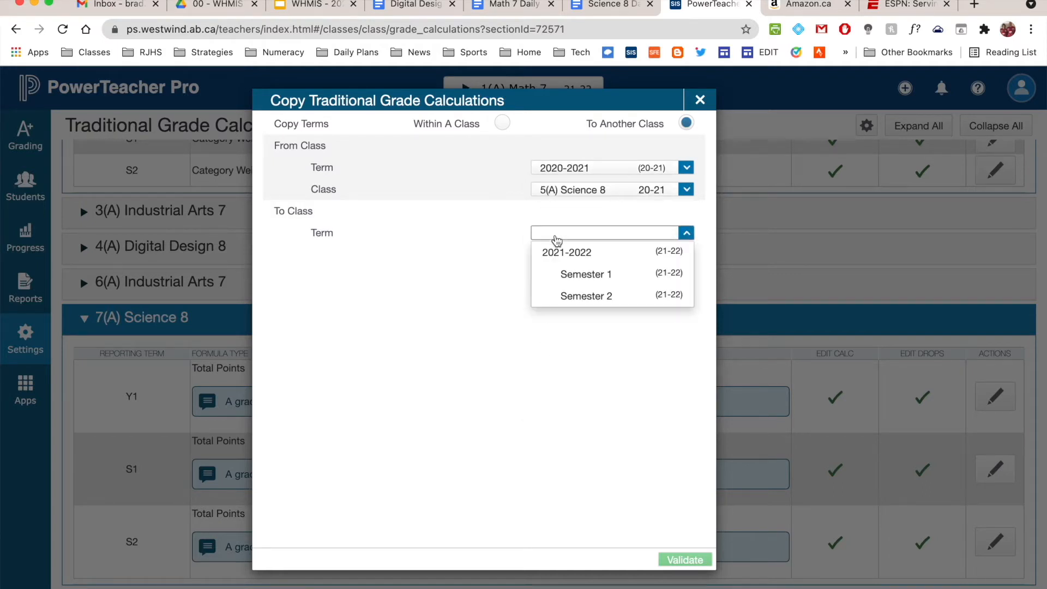
{"action": "left_click", "coordinate": [565, 254]}
{"action": "left_click", "coordinate": [565, 255]}
{"action": "left_click", "coordinate": [566, 256]}
{"action": "left_click", "coordinate": [566, 255]}
{"action": "left_click", "coordinate": [675, 515]}
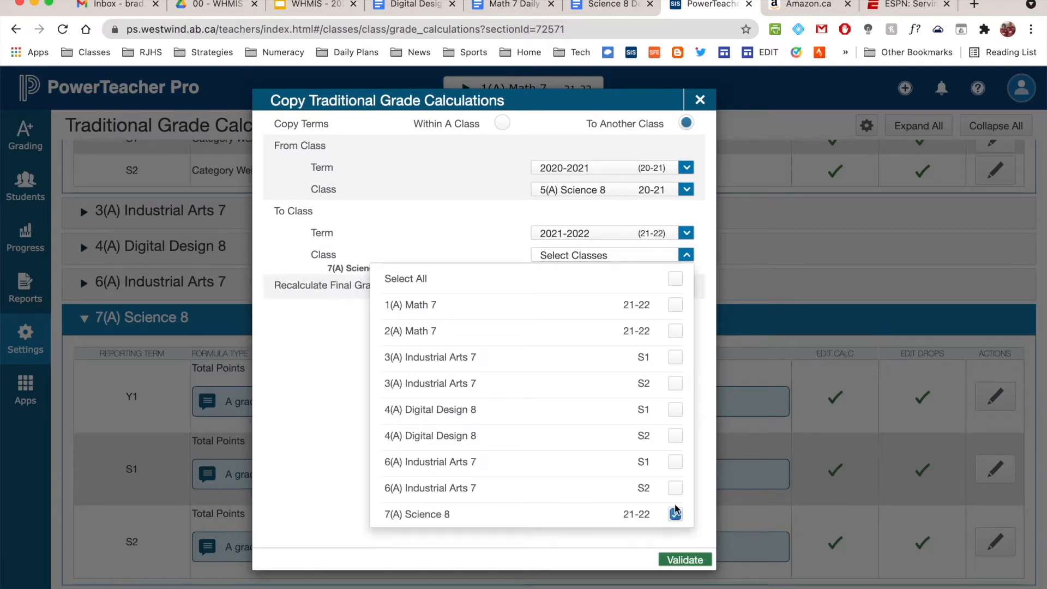
{"action": "left_click", "coordinate": [710, 496]}
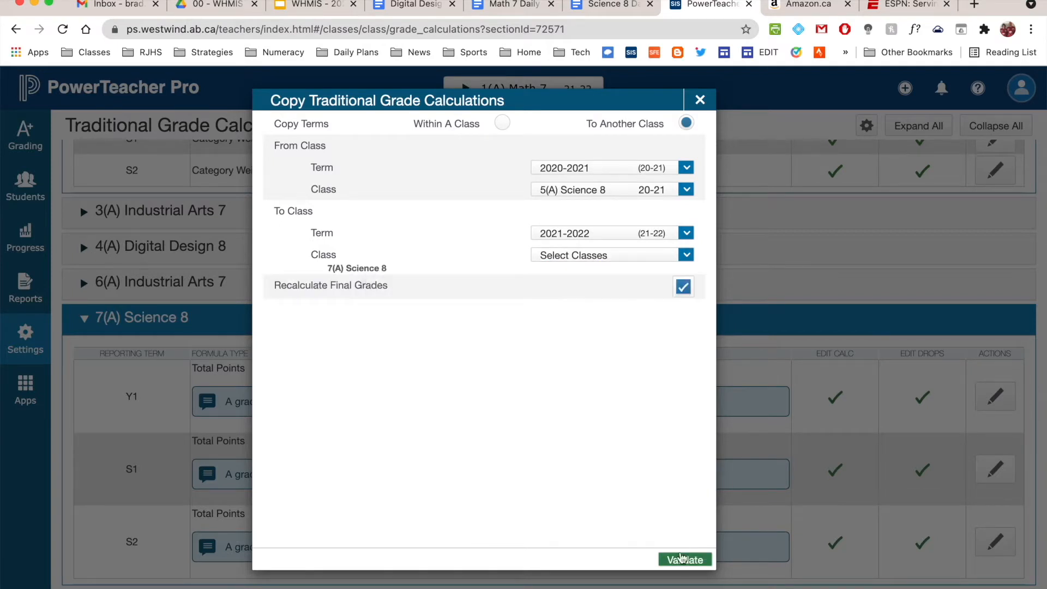
{"action": "left_click", "coordinate": [684, 560]}
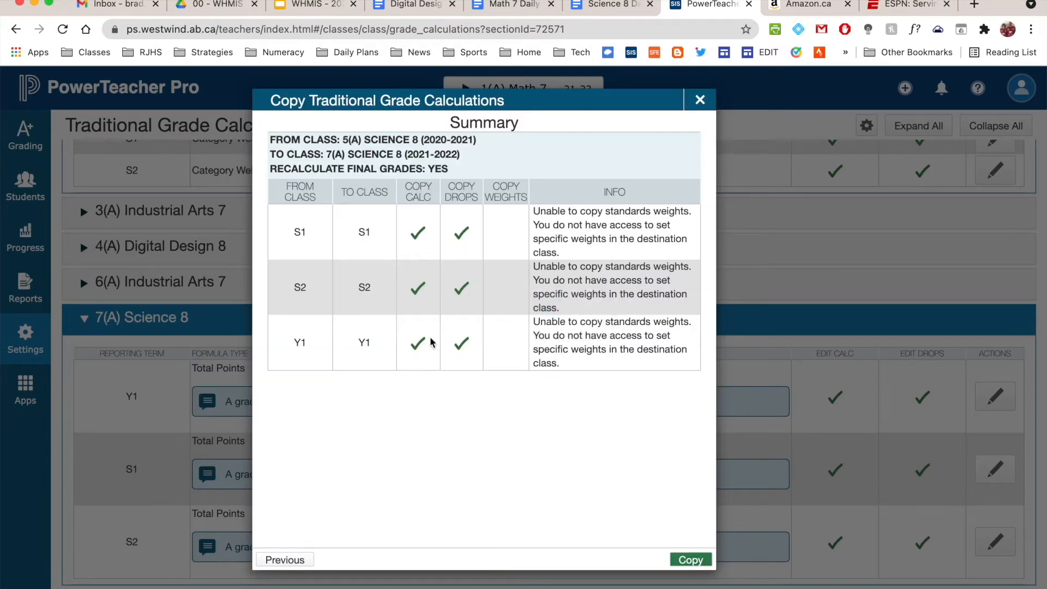
{"action": "left_click", "coordinate": [694, 564]}
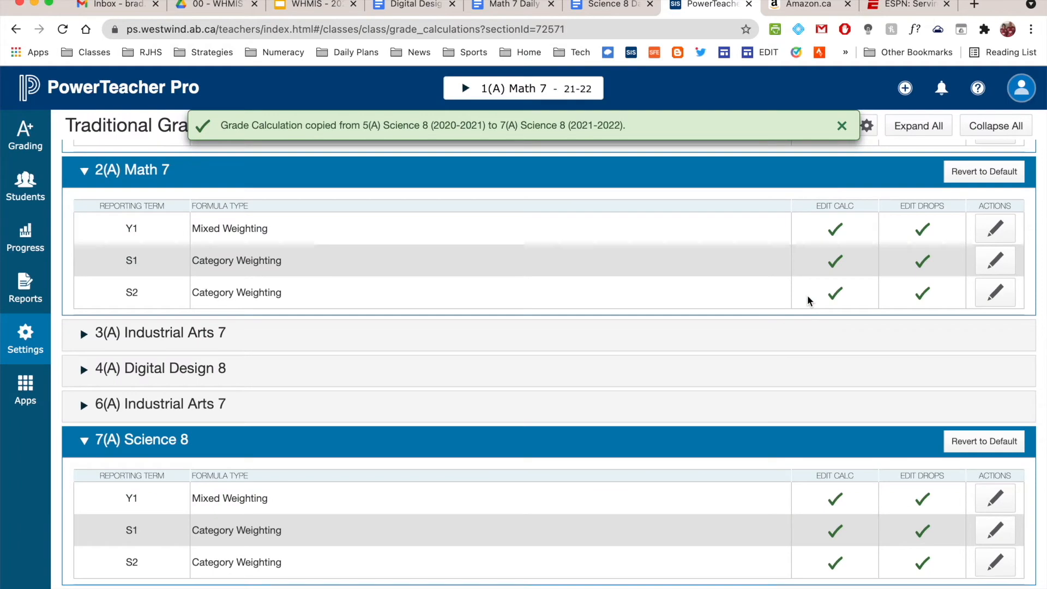
Step: Review the S2 formula of 2(A) Math 7 and the S1 formula of 7(A) Science 8, saving the grade calculation
{"action": "left_click", "coordinate": [998, 293]}
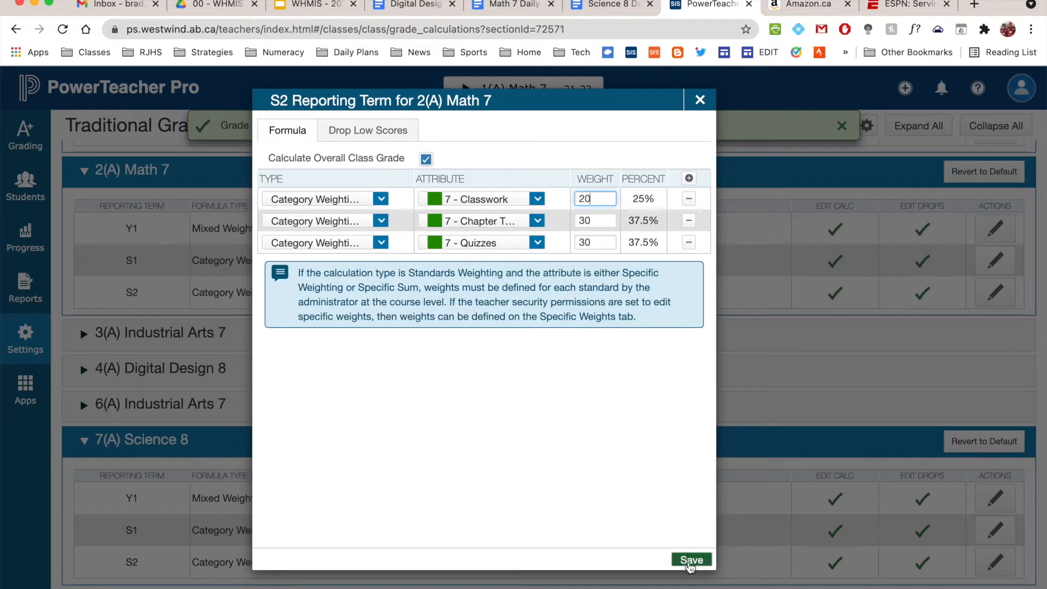
{"action": "left_click", "coordinate": [691, 561]}
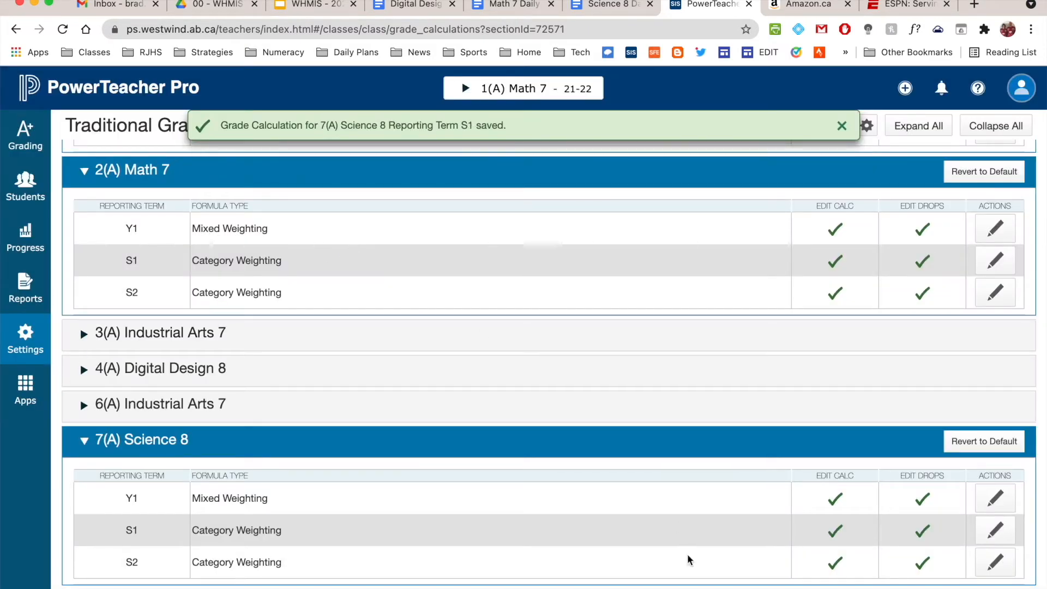
Step: Open the S1 formula of 3(A) Industrial Arts 7 and set it to Category Weighting for Shop 7 - Projects with weight 65
{"action": "left_click", "coordinate": [83, 342]}
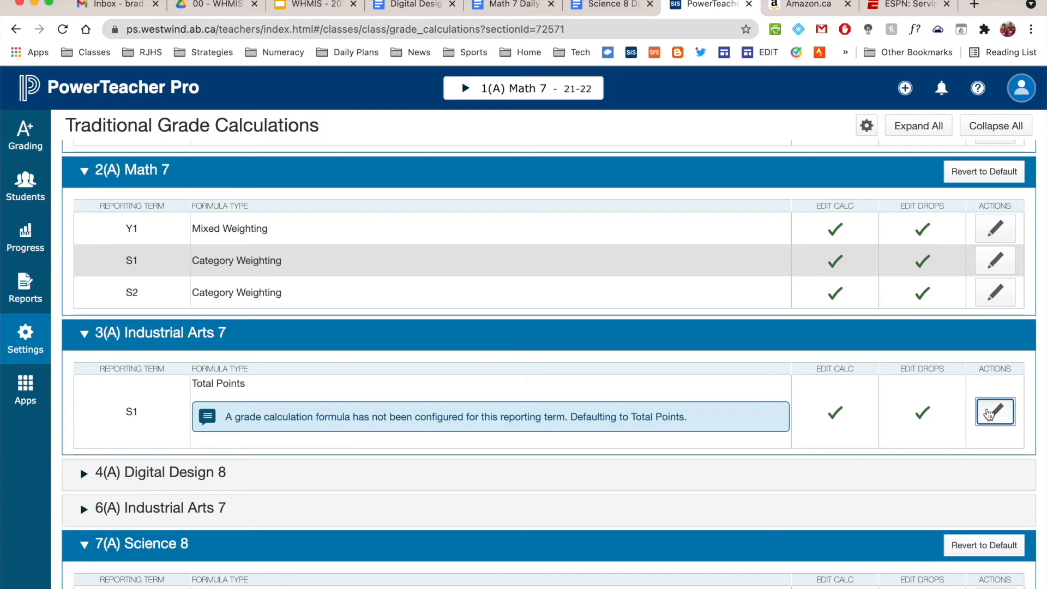
{"action": "left_click", "coordinate": [991, 413]}
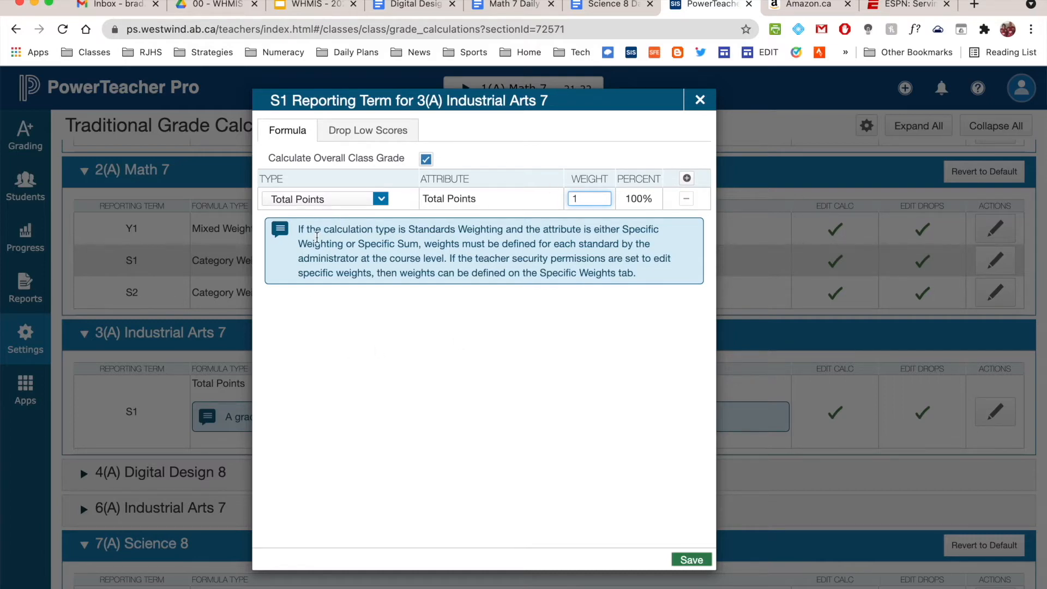
{"action": "left_click", "coordinate": [378, 201]}
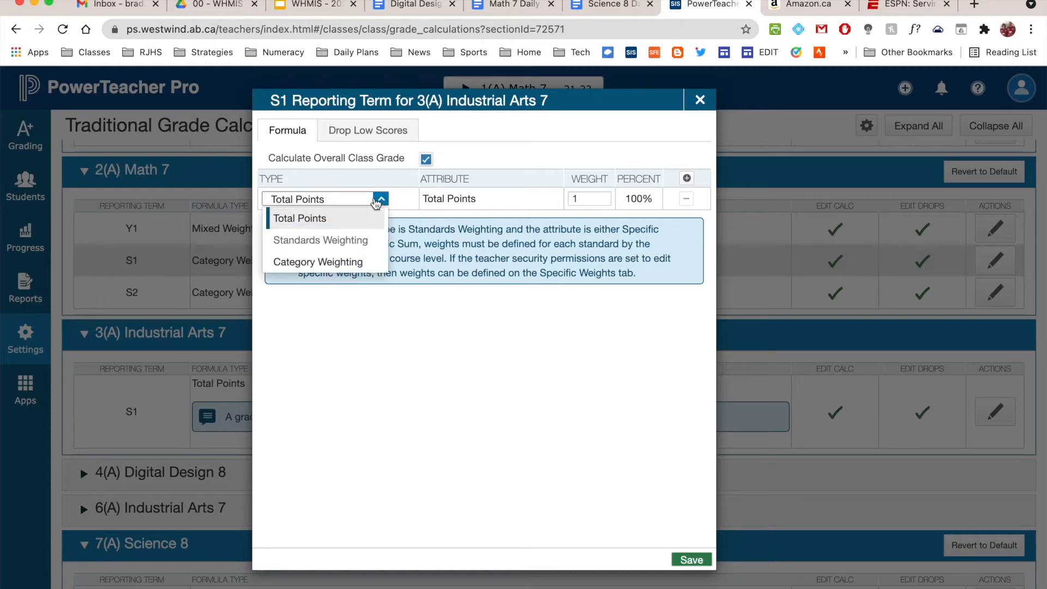
{"action": "left_click", "coordinate": [325, 263]}
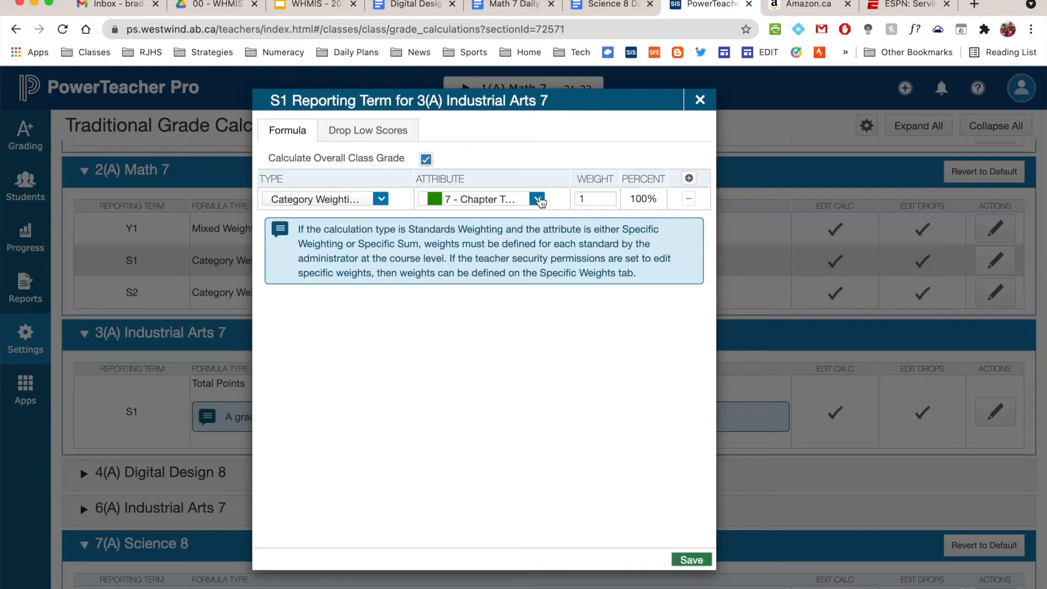
{"action": "left_click", "coordinate": [539, 201]}
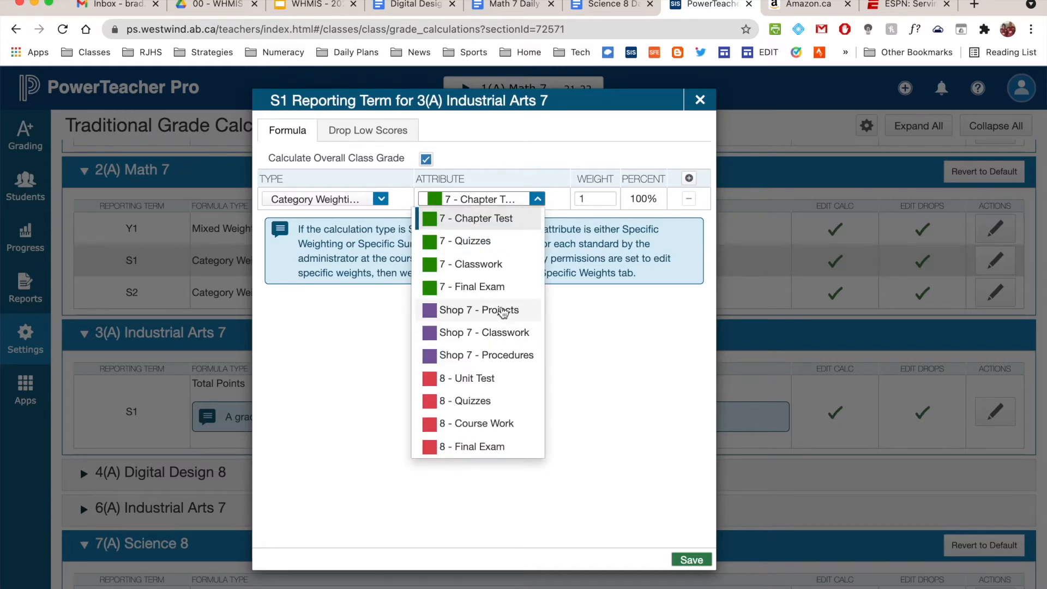
{"action": "left_click", "coordinate": [502, 311]}
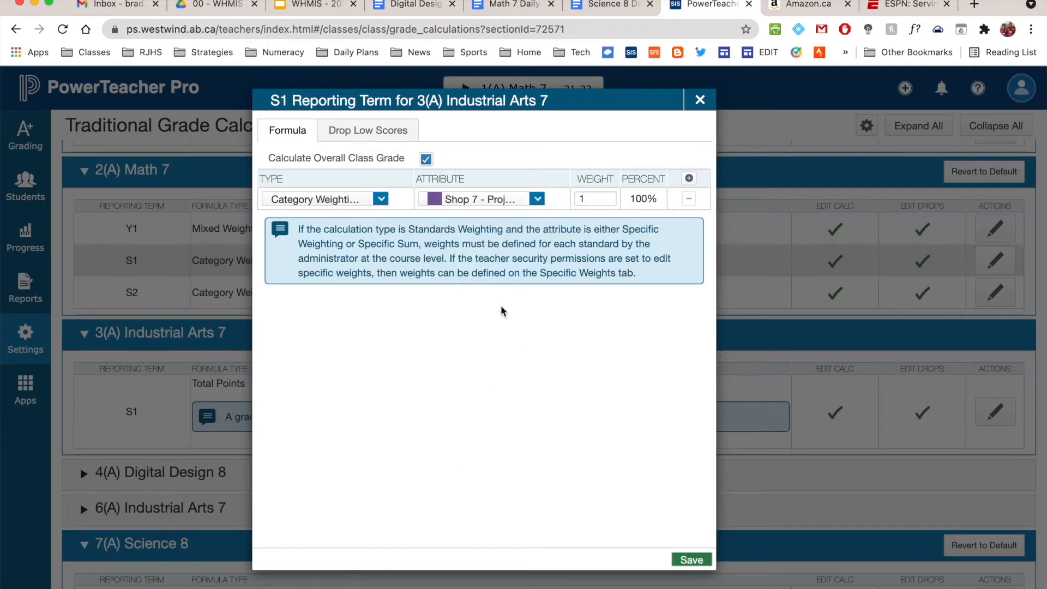
{"action": "left_click", "coordinate": [594, 201]}
{"action": "type", "text": "65"}
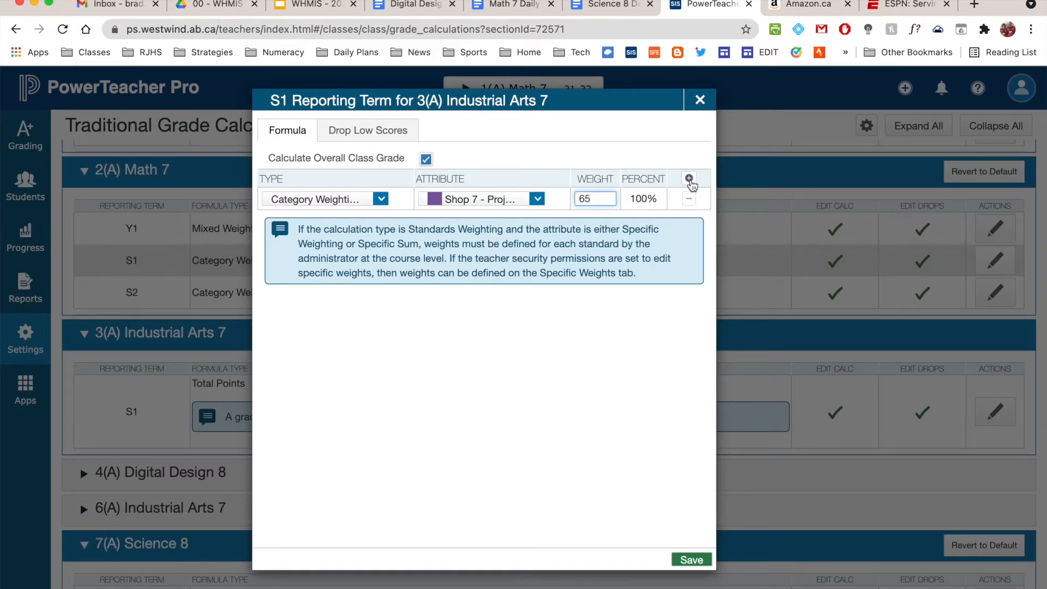
Step: Add a second Category Weighting row to the formula for Shop 7 - Classwork with weight 20
{"action": "left_click", "coordinate": [689, 180]}
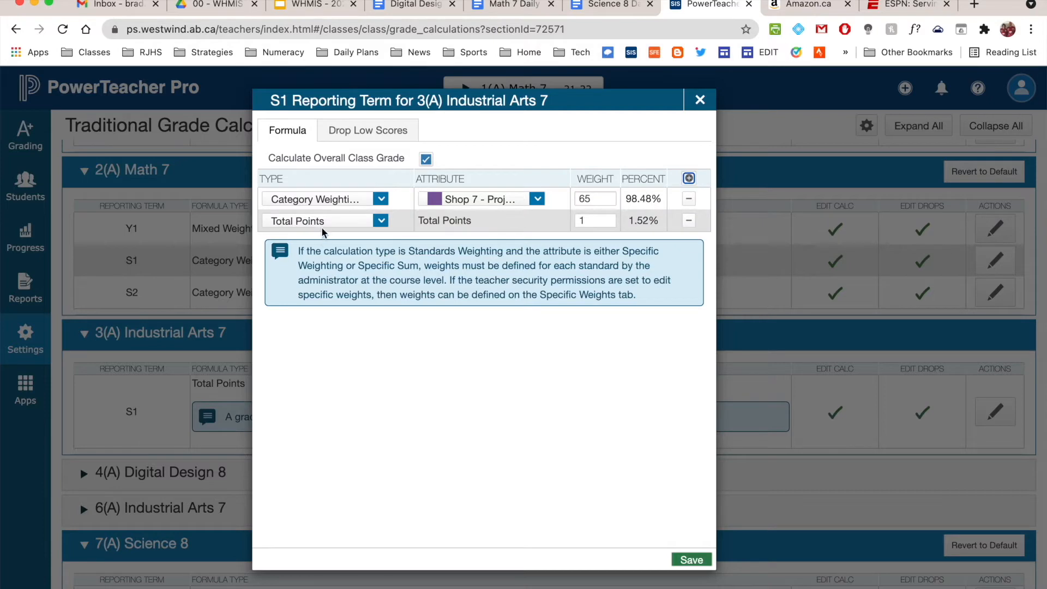
{"action": "left_click", "coordinate": [380, 200]}
{"action": "left_click", "coordinate": [380, 199]}
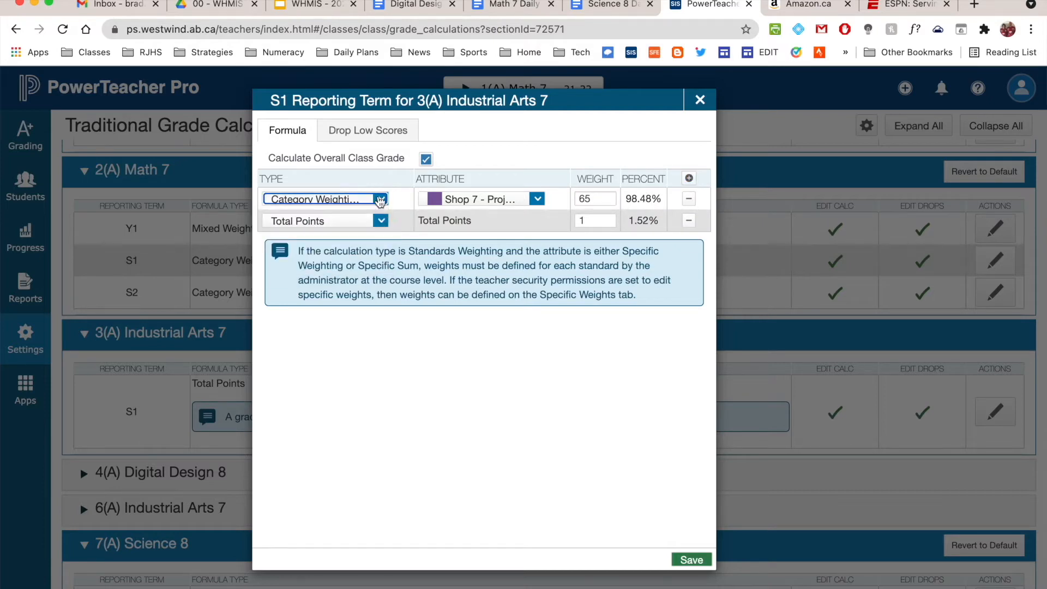
{"action": "left_click", "coordinate": [380, 221]}
{"action": "left_click", "coordinate": [359, 283]}
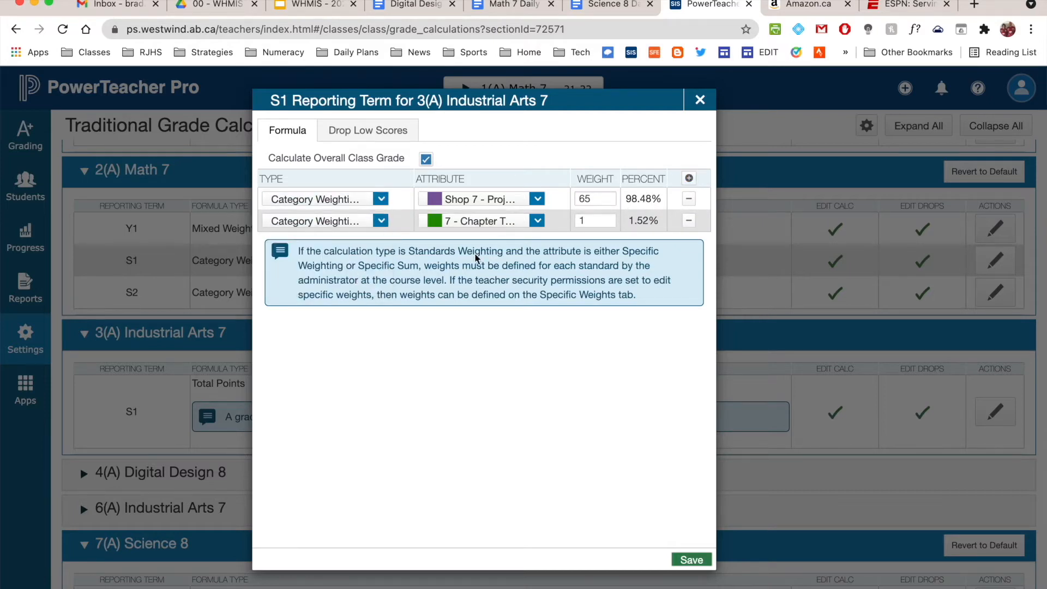
{"action": "left_click", "coordinate": [524, 220]}
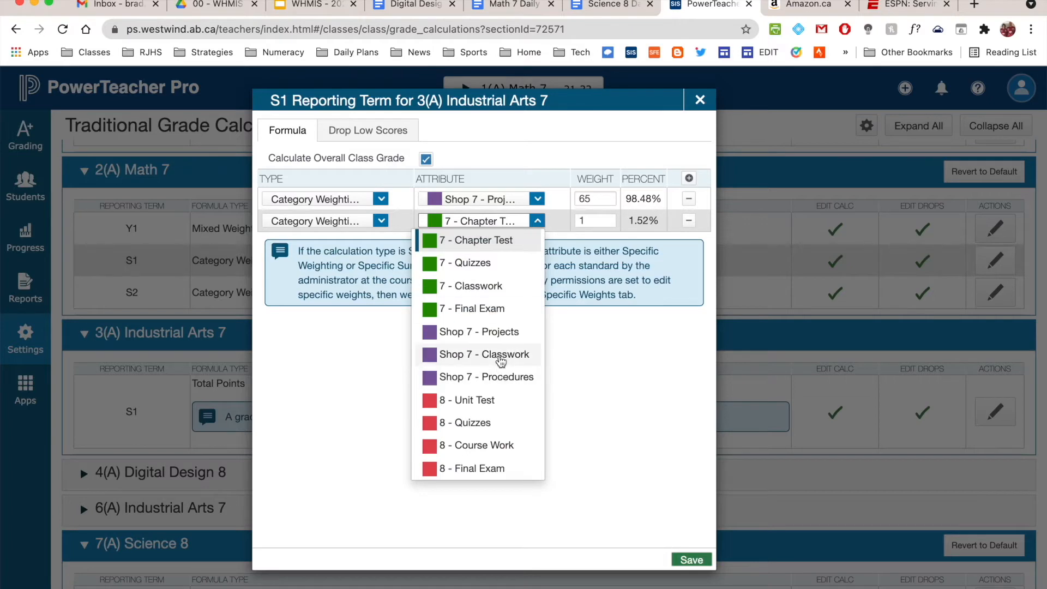
{"action": "left_click", "coordinate": [498, 355]}
{"action": "left_click", "coordinate": [596, 219]}
{"action": "key", "text": "BackSpace"}
{"action": "type", "text": "20"}
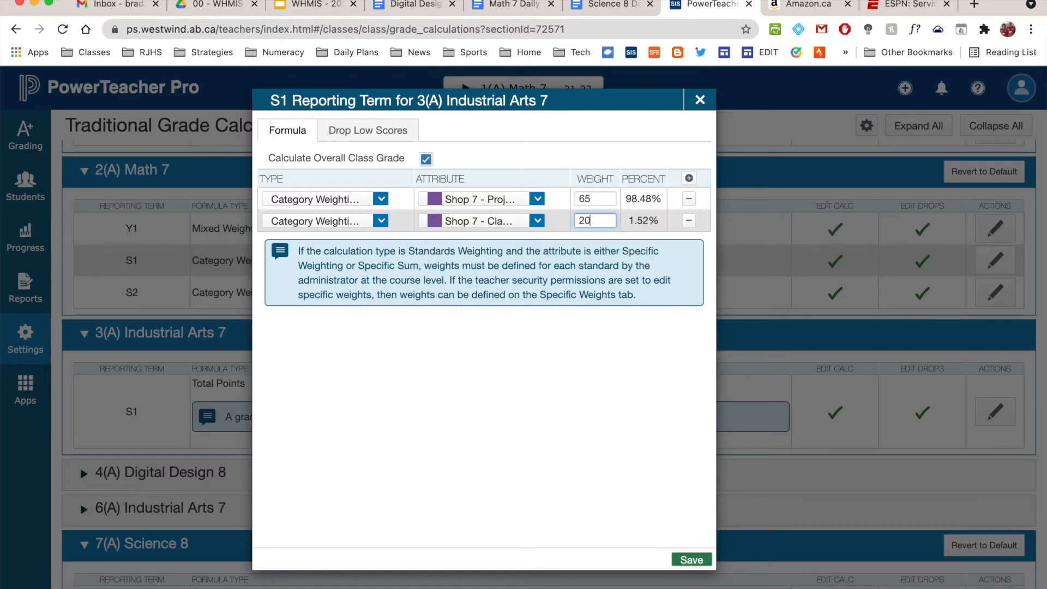
Step: Add a third Category Weighting row to the formula for Shop 7 - Procedures with weight 15
{"action": "left_click", "coordinate": [689, 178]}
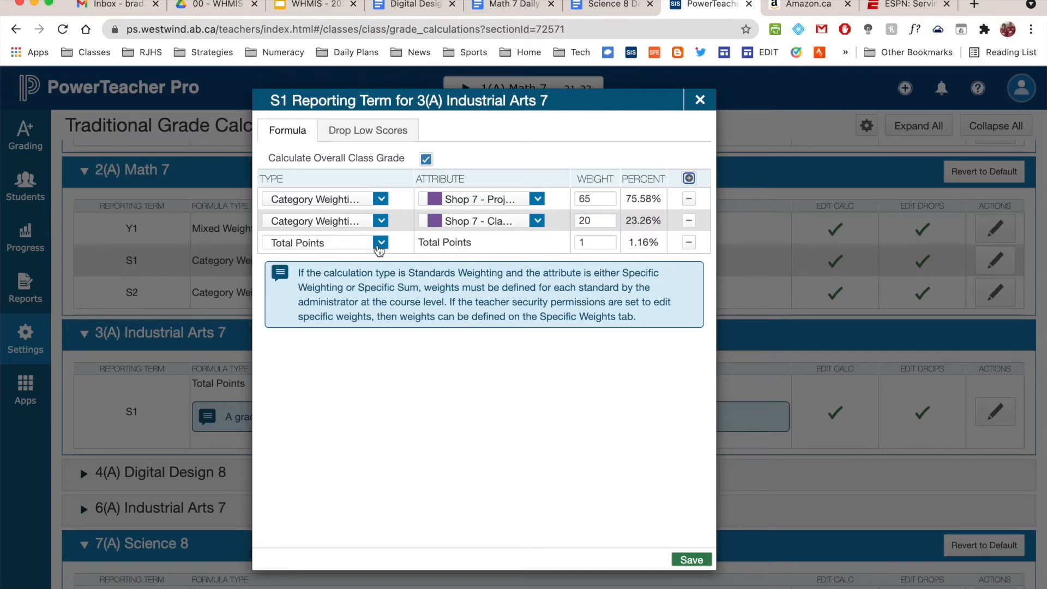
{"action": "left_click", "coordinate": [380, 243]}
{"action": "left_click", "coordinate": [337, 312]}
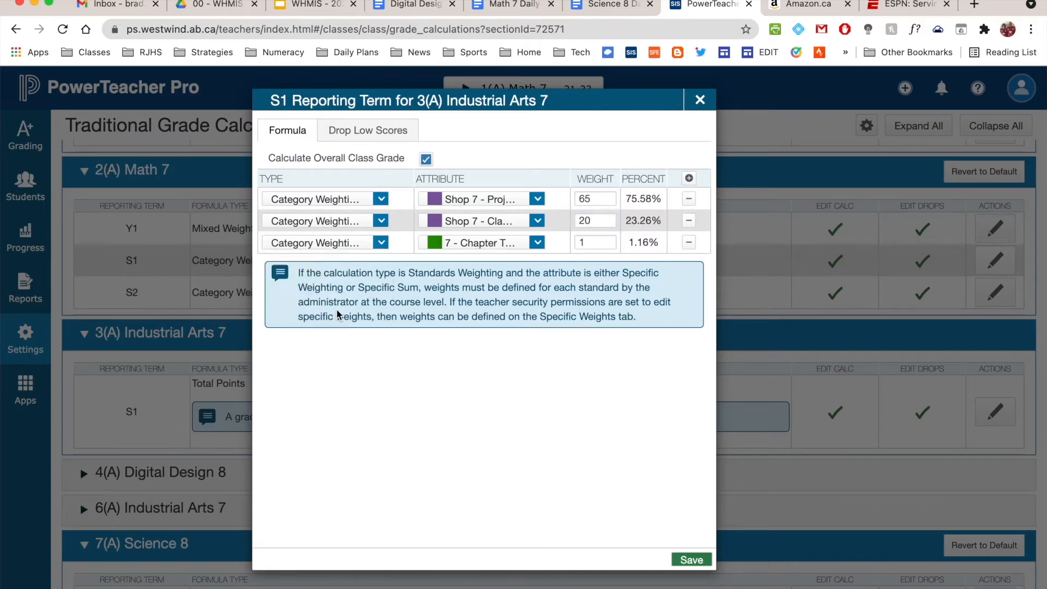
{"action": "left_click", "coordinate": [538, 243]}
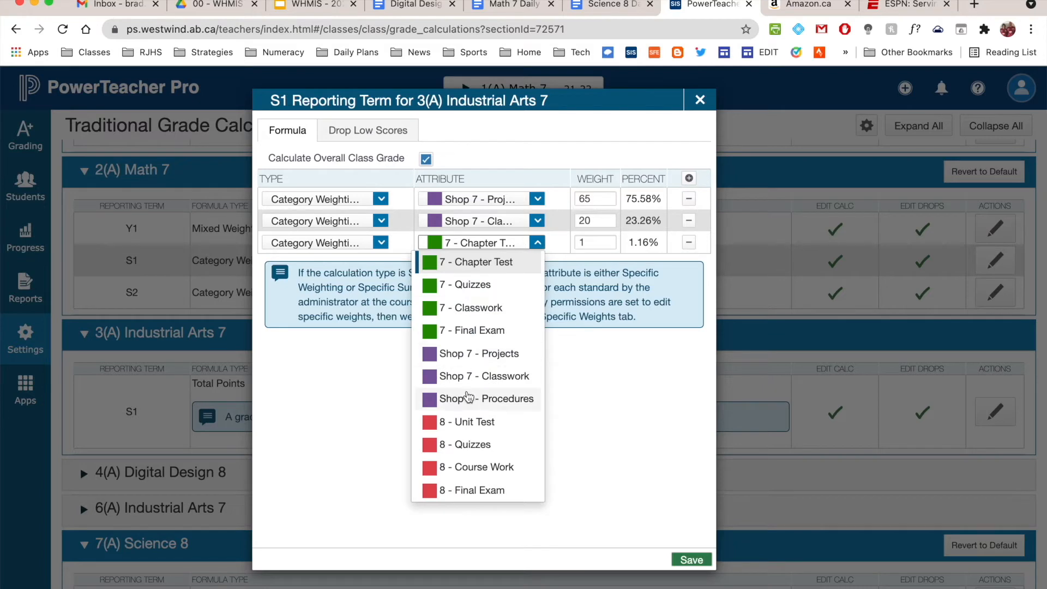
{"action": "left_click", "coordinate": [486, 401]}
{"action": "left_click", "coordinate": [594, 238]}
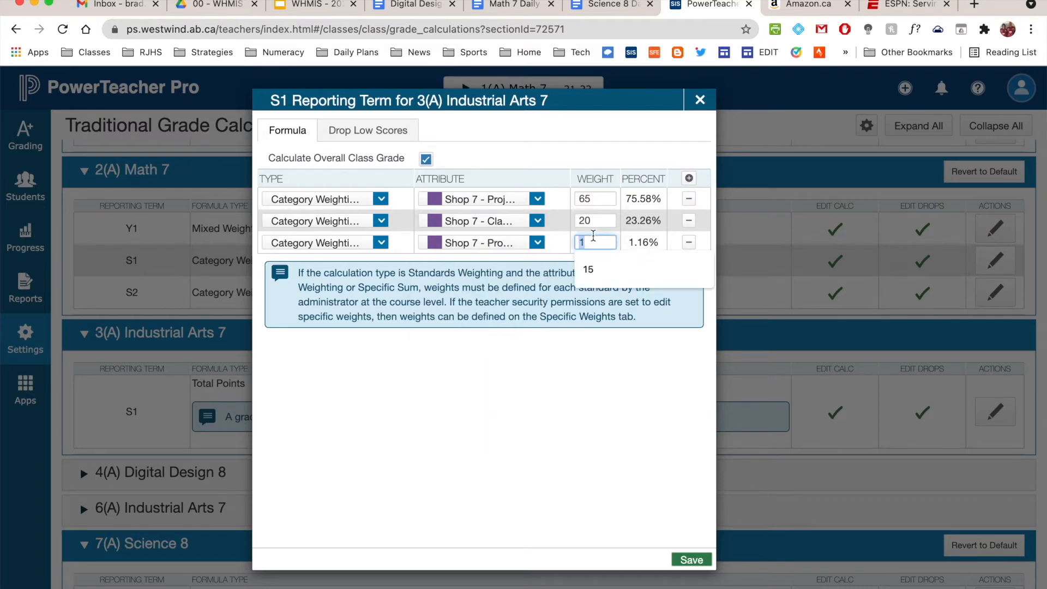
{"action": "type", "text": "15"}
{"action": "left_click", "coordinate": [612, 394]}
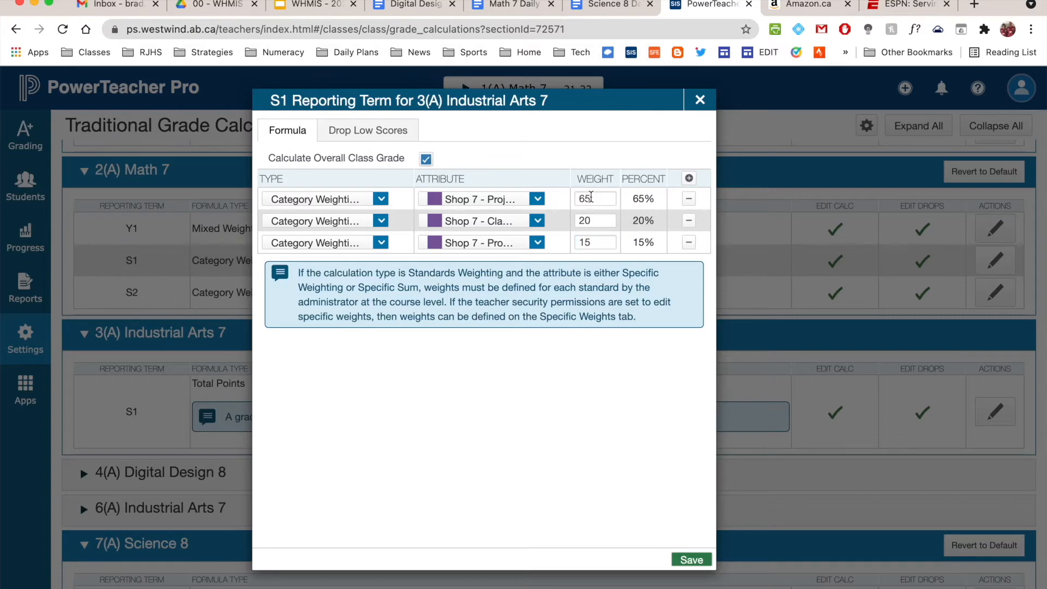
Step: Save the S1 formula of 3(A) Industrial Arts 7, then reopen it to check the category weights and save it again
{"action": "left_click", "coordinate": [683, 563]}
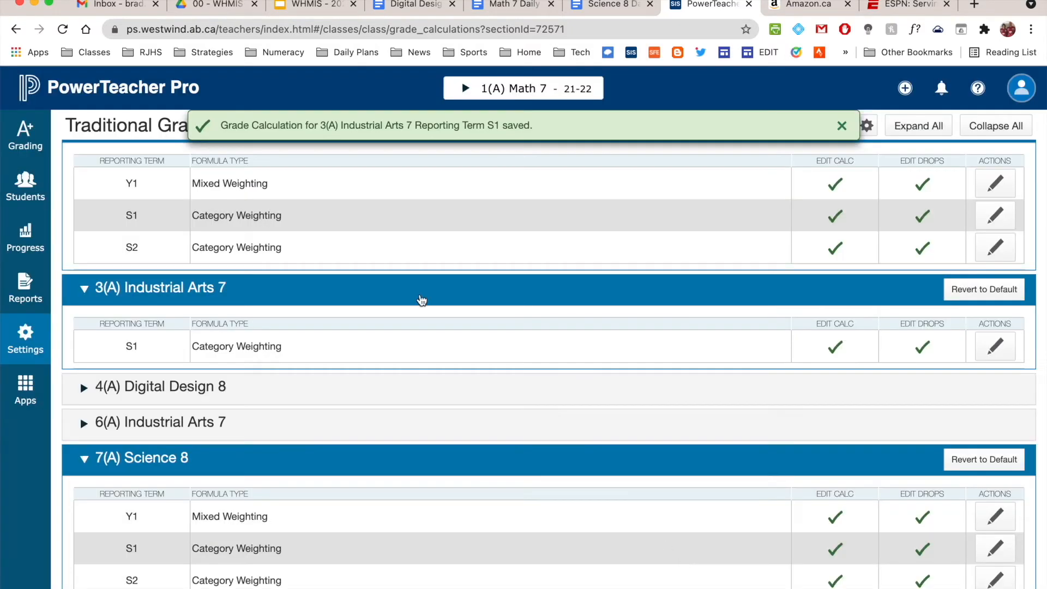
{"action": "left_click", "coordinate": [994, 344]}
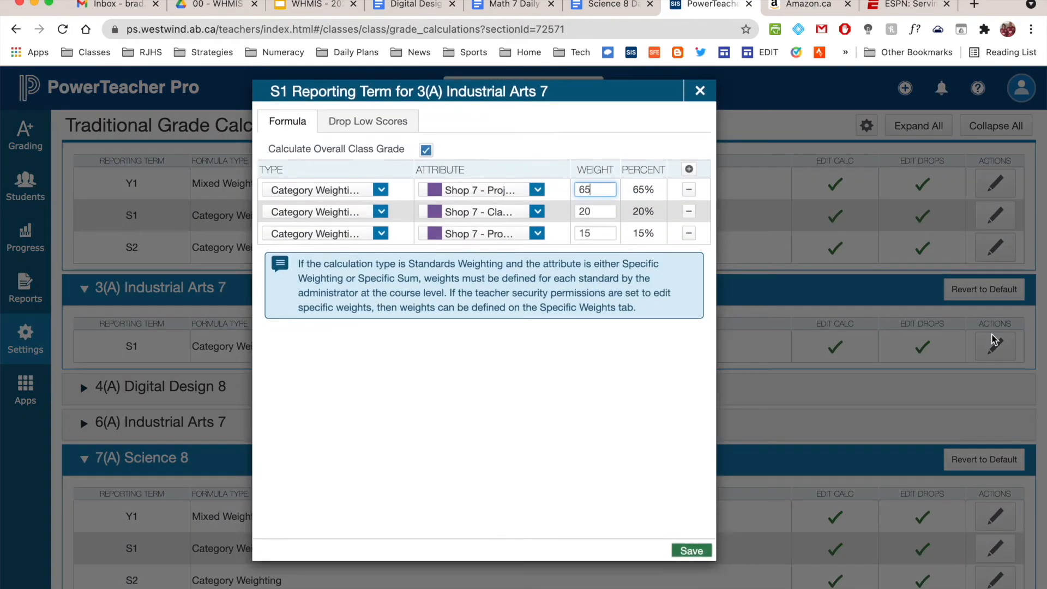
{"action": "left_click", "coordinate": [690, 559]}
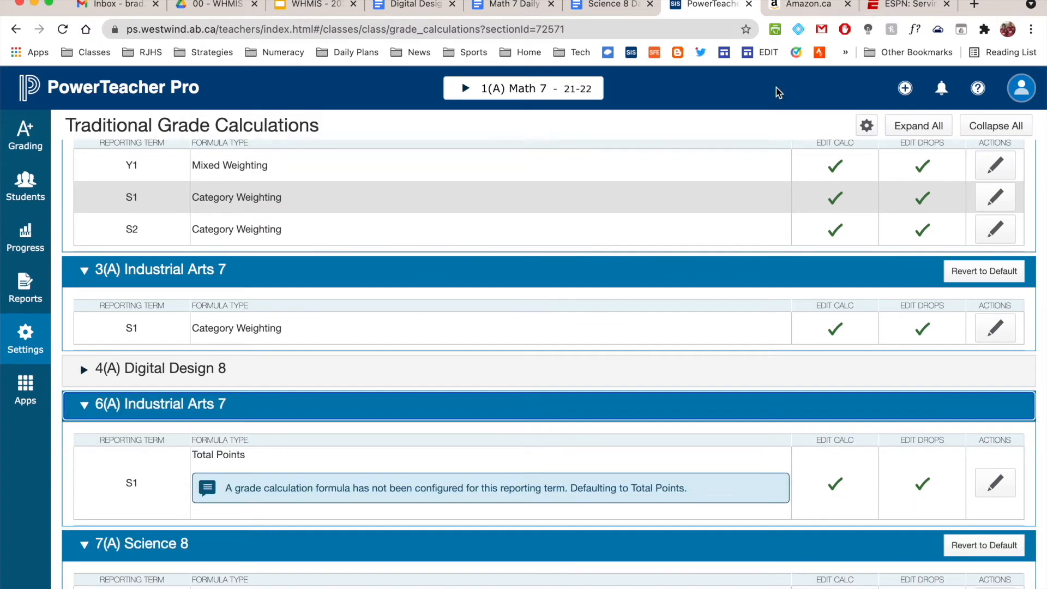
Step: Start a grade calculation copy to another class, with 3(A) Industrial Arts 7 from Semester 1 (21-22) as the source
{"action": "left_click", "coordinate": [867, 125]}
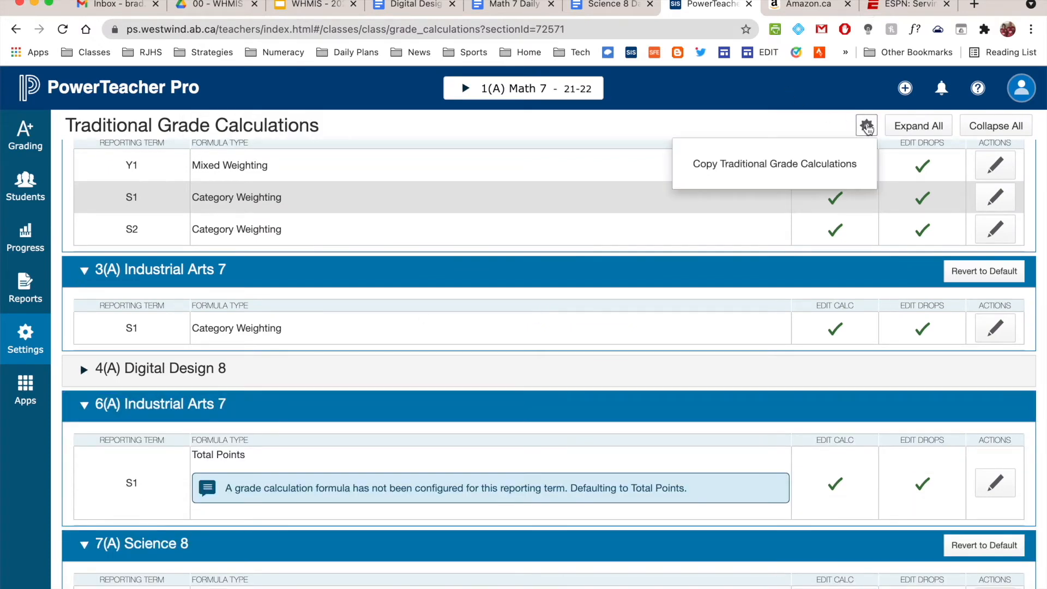
{"action": "left_click", "coordinate": [738, 171]}
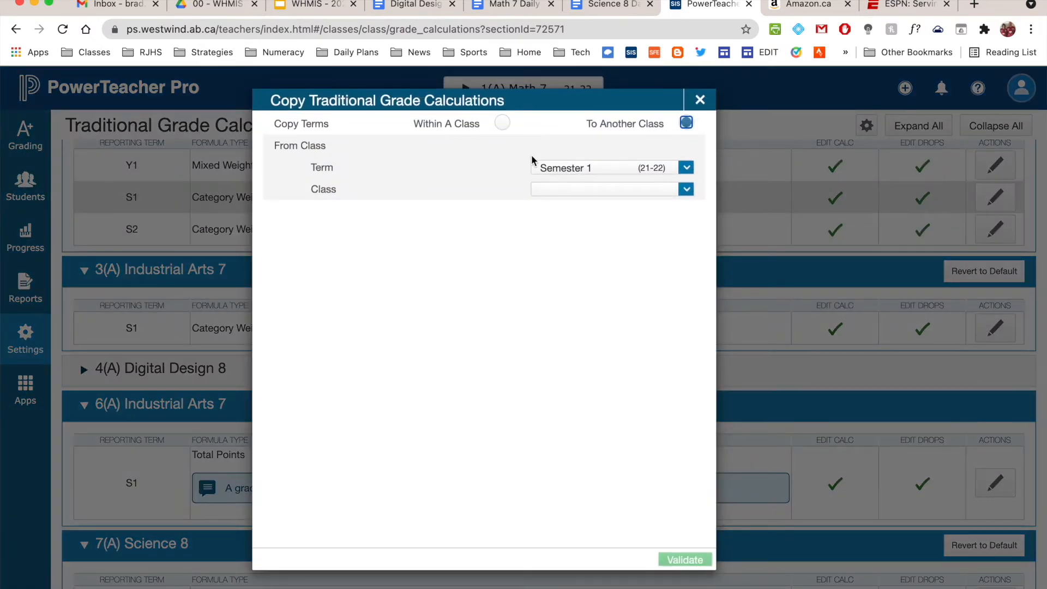
{"action": "left_click", "coordinate": [575, 191]}
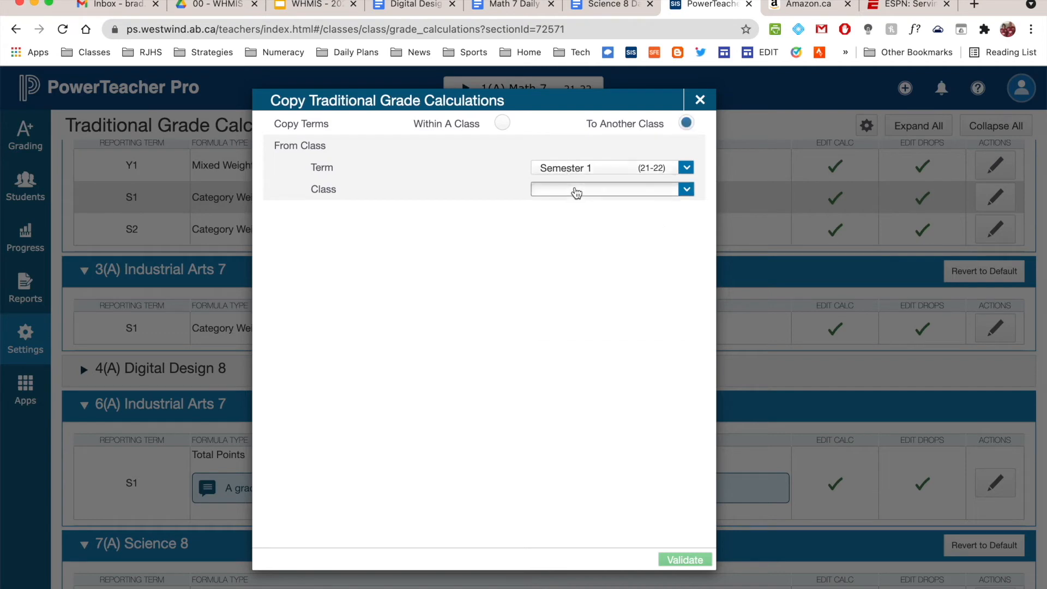
{"action": "left_click", "coordinate": [577, 254]}
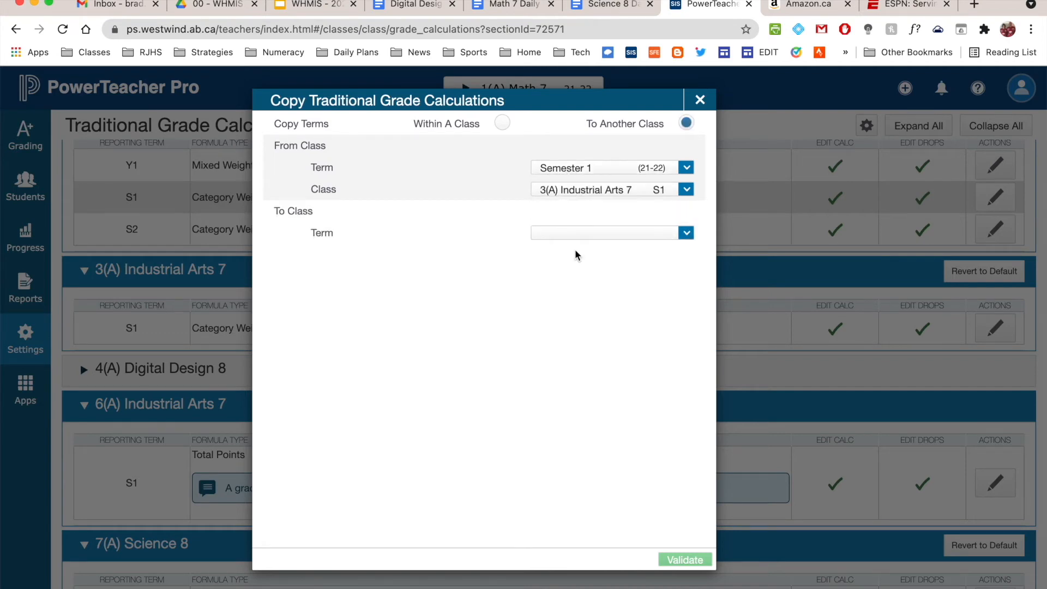
Step: Set the destination to 6(A) Industrial Arts 7 in Semester 1 (21-22), then validate and copy the grade calculation
{"action": "left_click", "coordinate": [596, 234]}
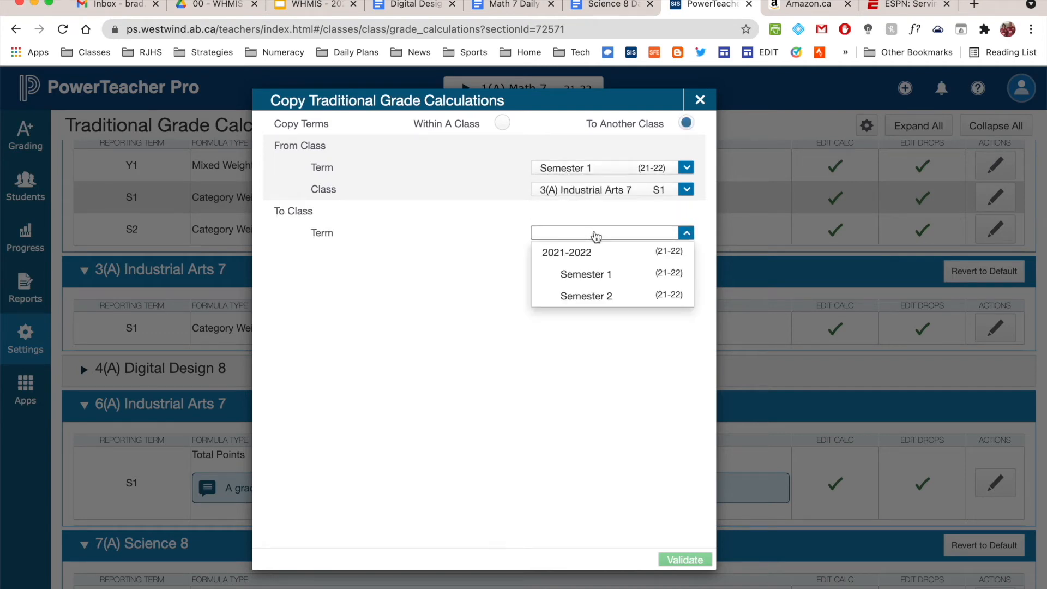
{"action": "left_click", "coordinate": [585, 275]}
{"action": "left_click", "coordinate": [578, 256]}
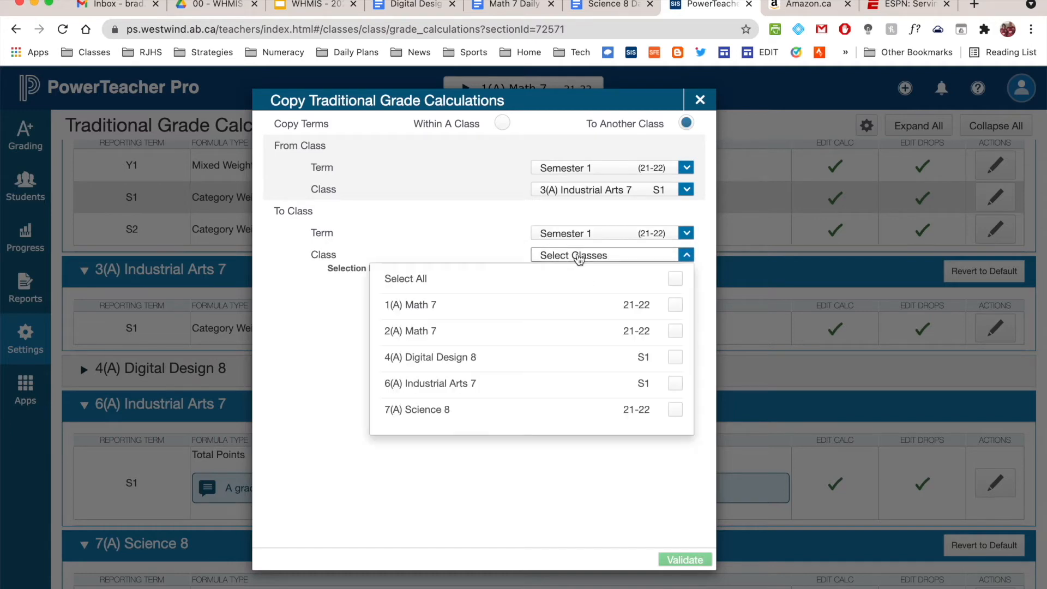
{"action": "left_click", "coordinate": [678, 383]}
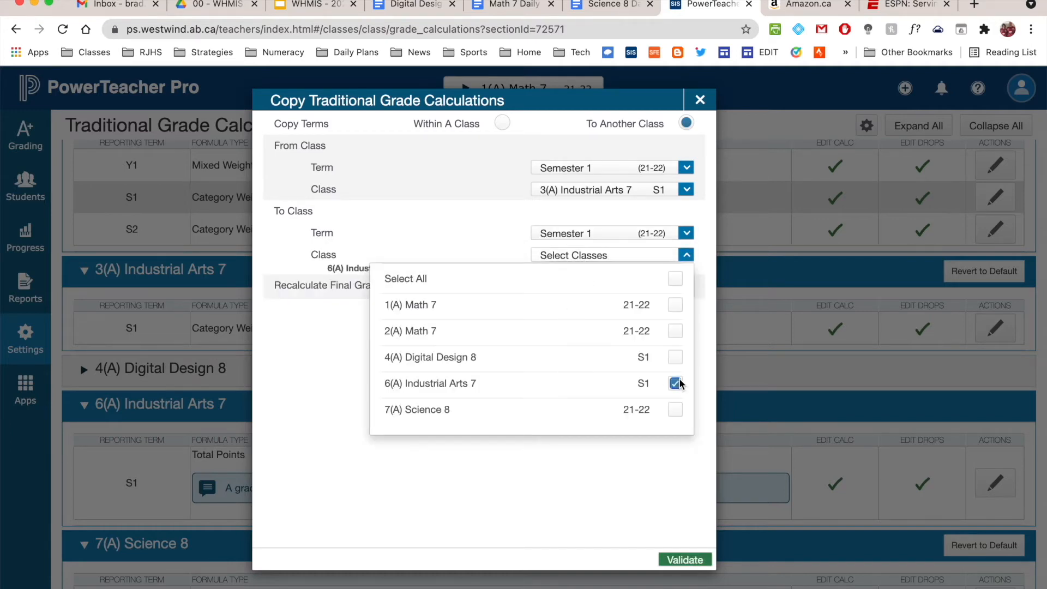
{"action": "left_click", "coordinate": [676, 560]}
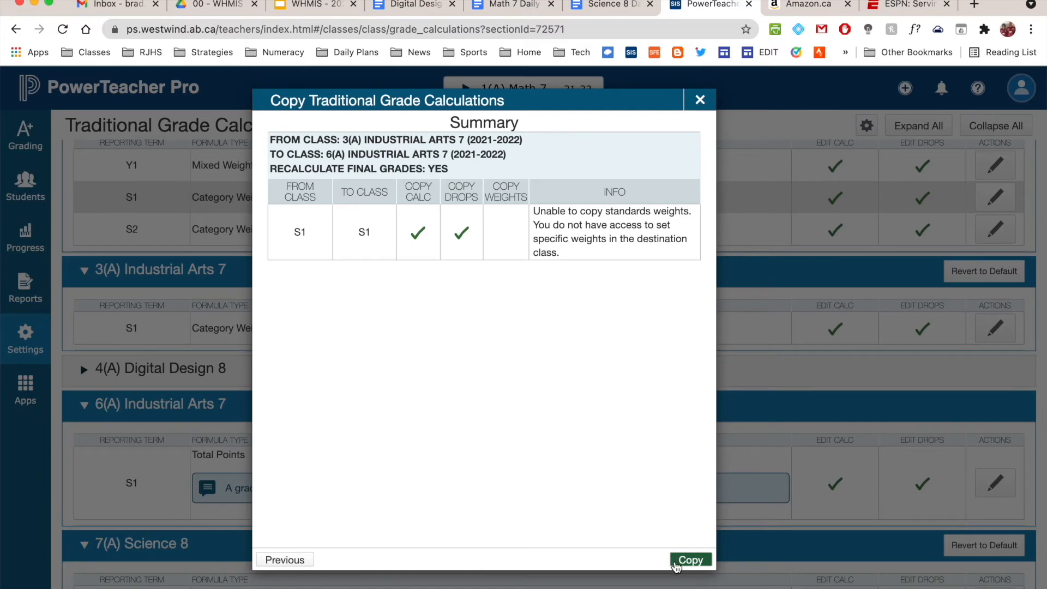
{"action": "left_click", "coordinate": [691, 560]}
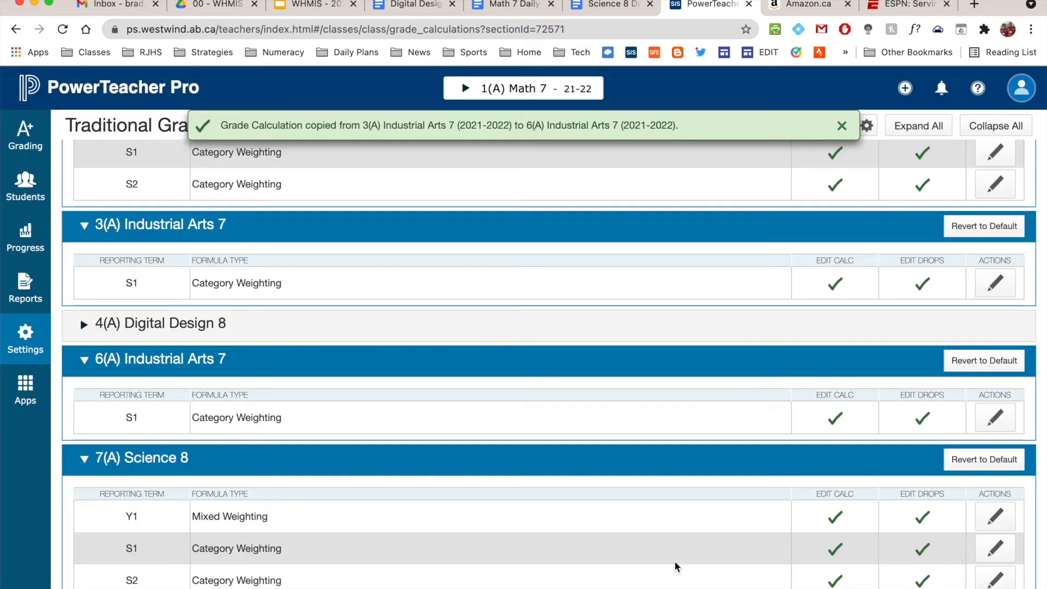
Step: Start another traditional grade calculation copy, again using 3(A) Industrial Arts 7 from Semester 1 as the source
{"action": "left_click", "coordinate": [841, 125]}
{"action": "left_click", "coordinate": [860, 126]}
{"action": "left_click", "coordinate": [768, 160]}
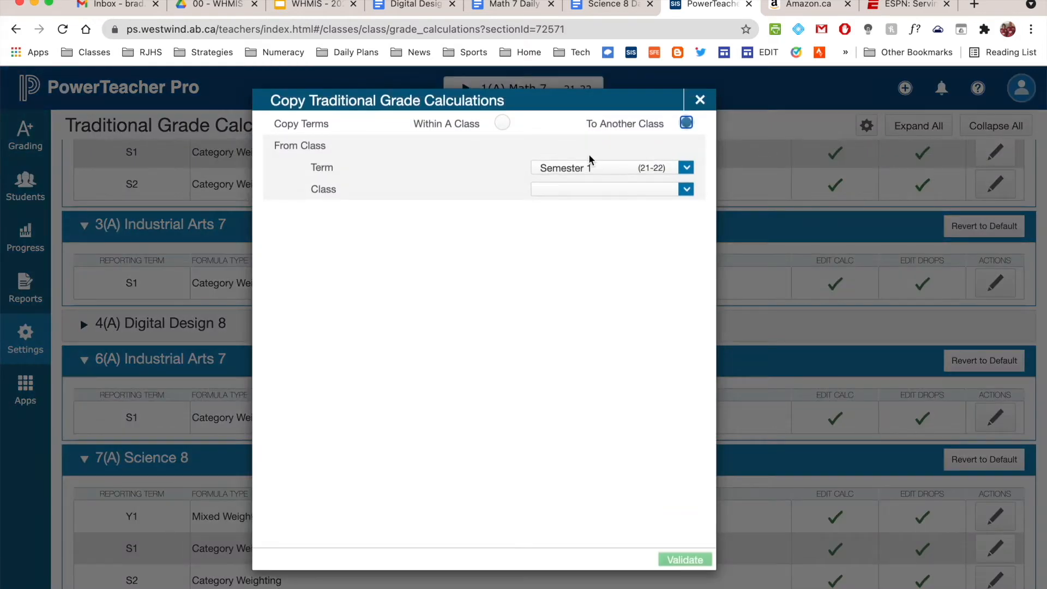
{"action": "left_click", "coordinate": [591, 191]}
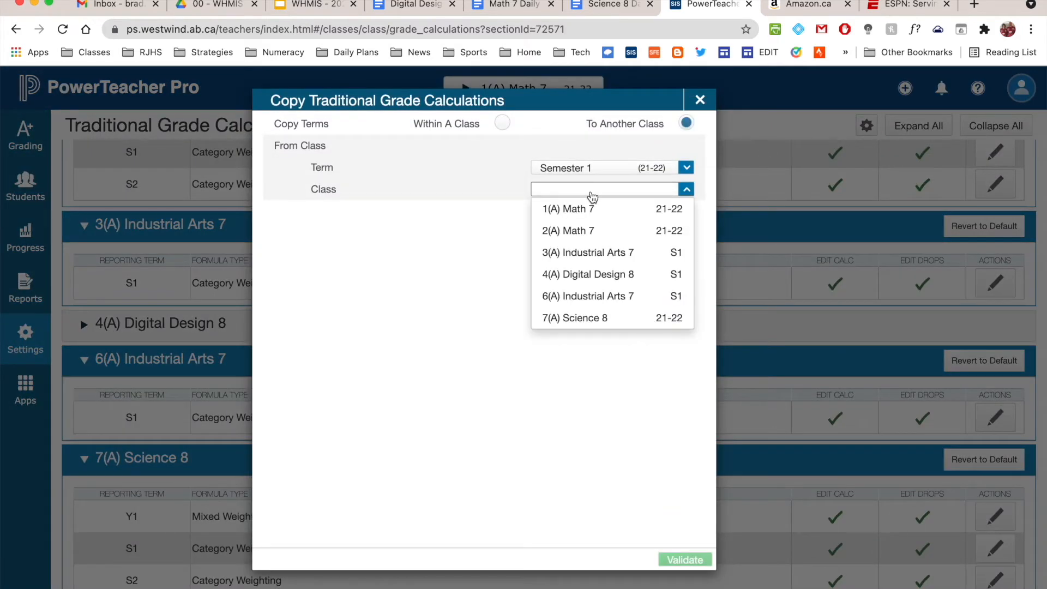
{"action": "left_click", "coordinate": [674, 253]}
Step: Set the destination to the Semester 2 classes 3(A) and 6(A) Industrial Arts 7, then validate and copy the grade calculation
{"action": "left_click", "coordinate": [614, 235]}
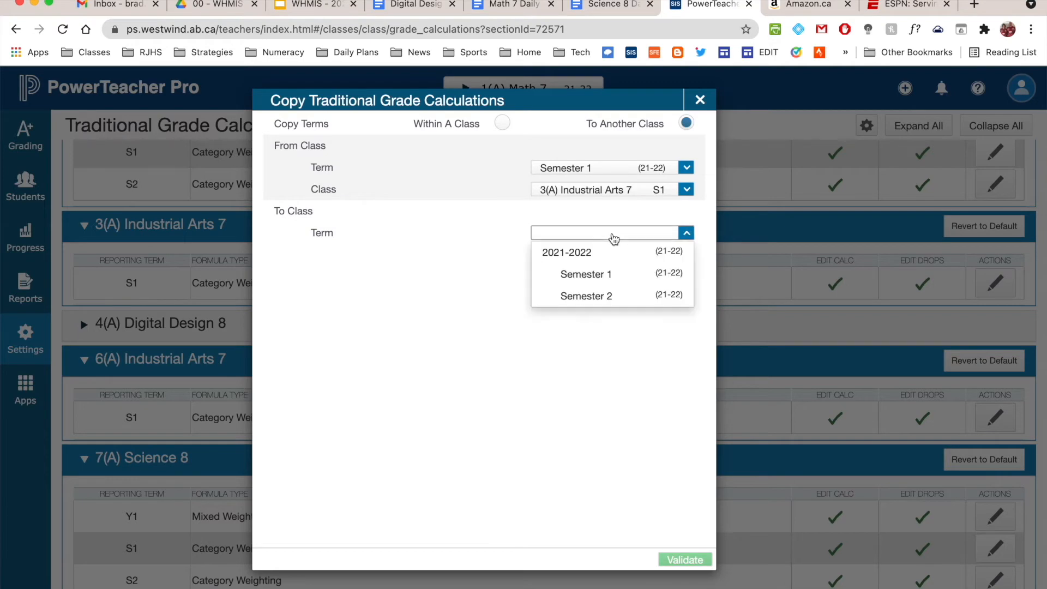
{"action": "left_click", "coordinate": [584, 292]}
{"action": "left_click", "coordinate": [584, 261]}
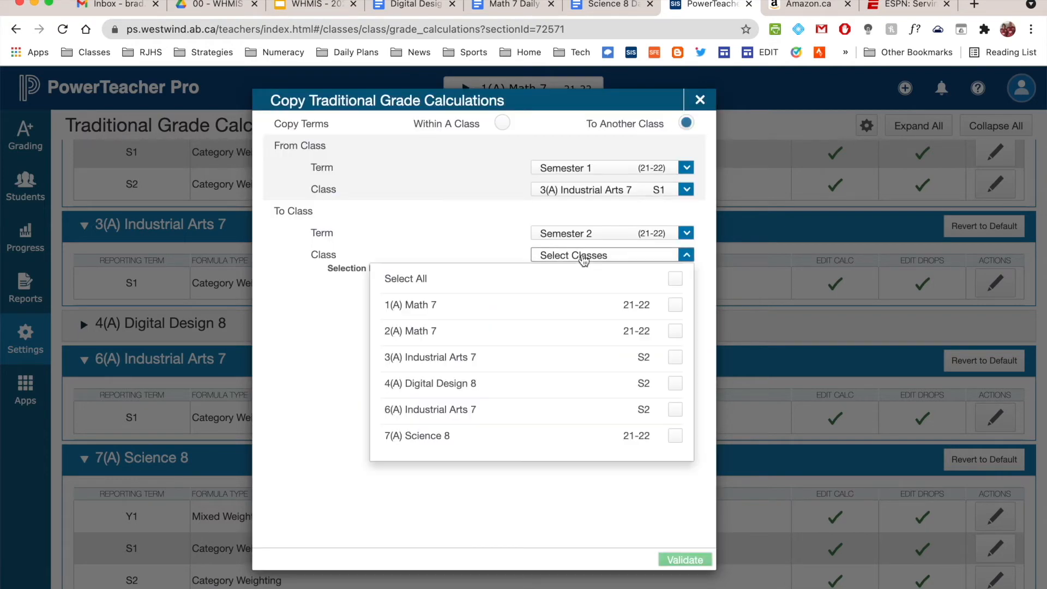
{"action": "left_click", "coordinate": [675, 358]}
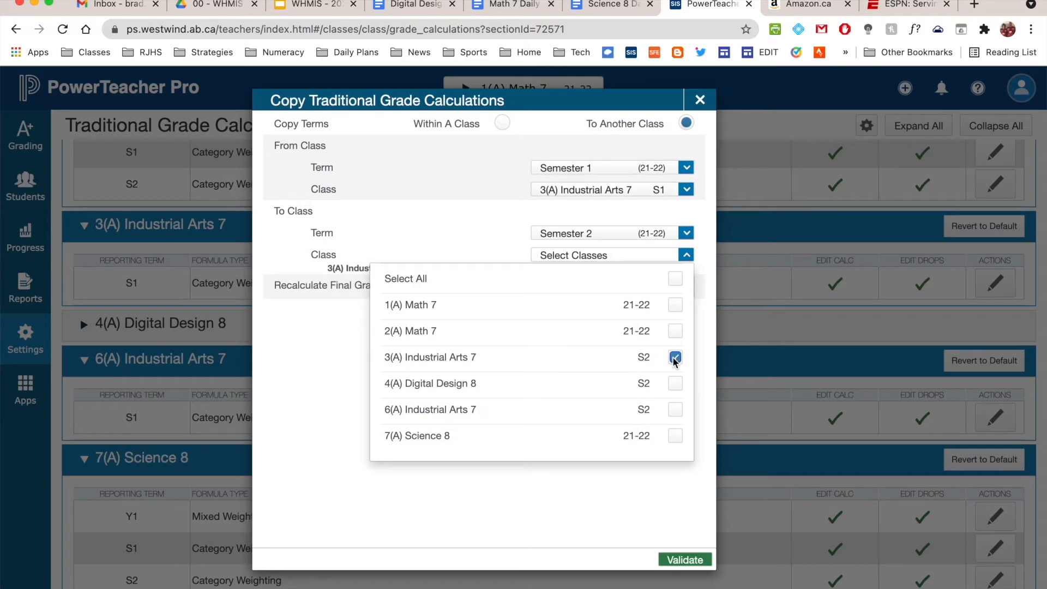
{"action": "left_click", "coordinate": [674, 409]}
{"action": "left_click", "coordinate": [677, 559]}
{"action": "left_click", "coordinate": [689, 560]}
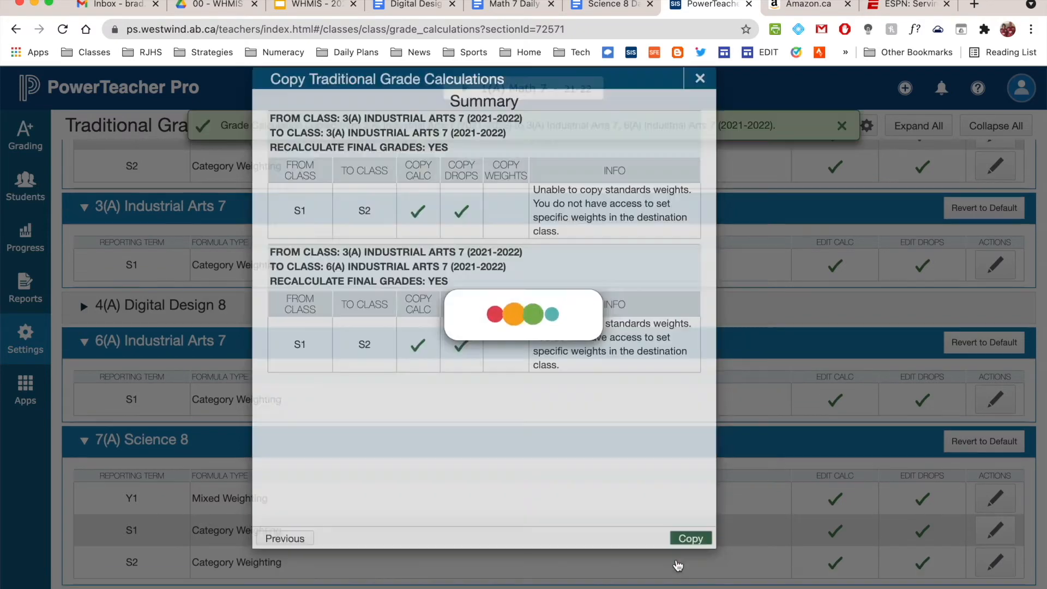
Step: Collapse the 6(A) Industrial Arts 7, 3(A) Industrial Arts 7 and 7(A) Science 8 sections and expand 4(A) Digital Design 8 to view its formula
{"action": "left_click", "coordinate": [81, 342]}
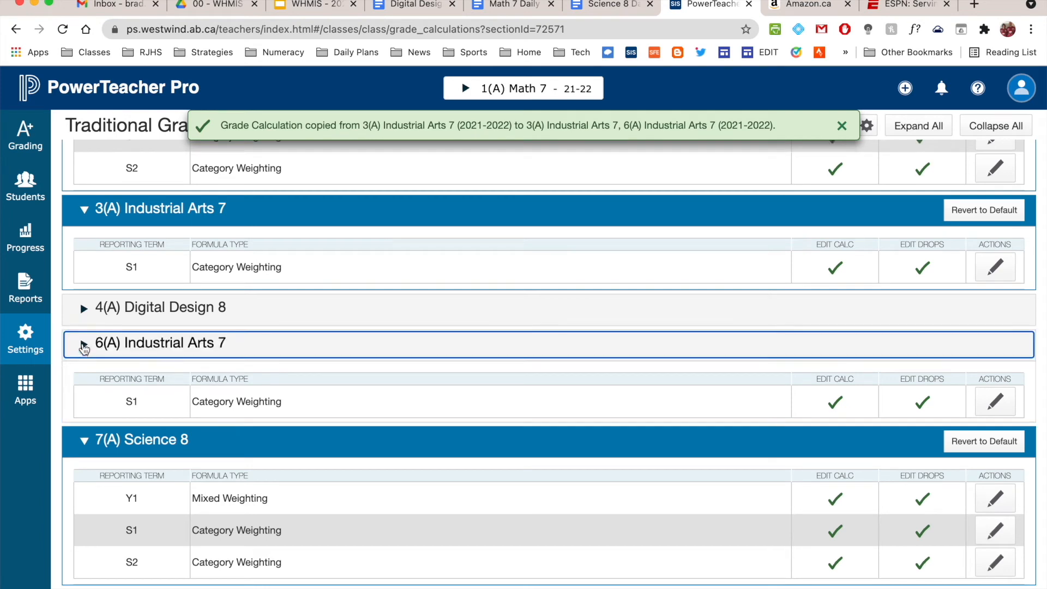
{"action": "left_click", "coordinate": [81, 271]}
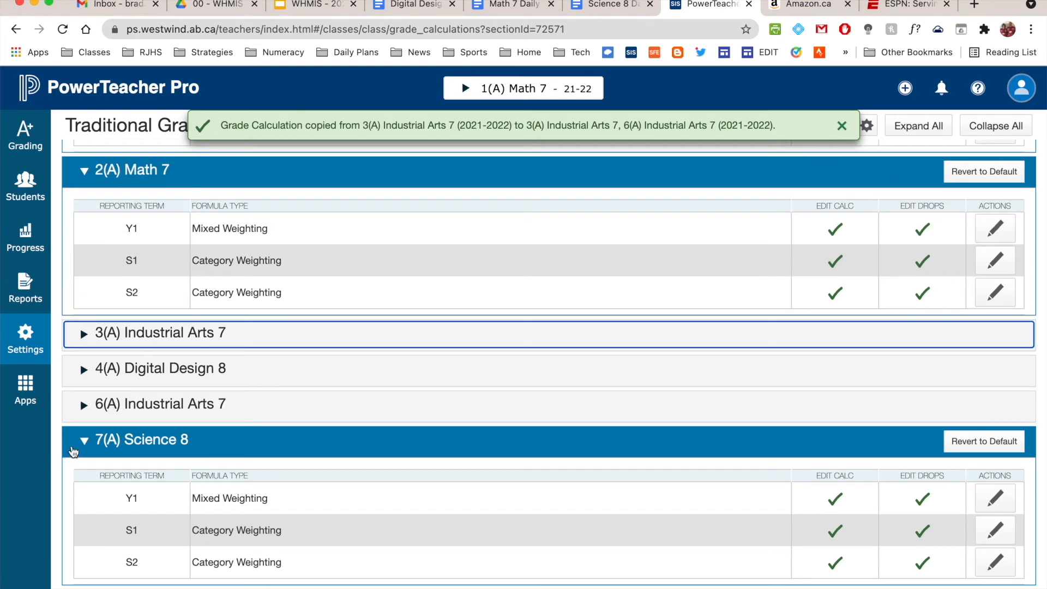
{"action": "left_click", "coordinate": [79, 453]}
{"action": "left_click", "coordinate": [86, 496]}
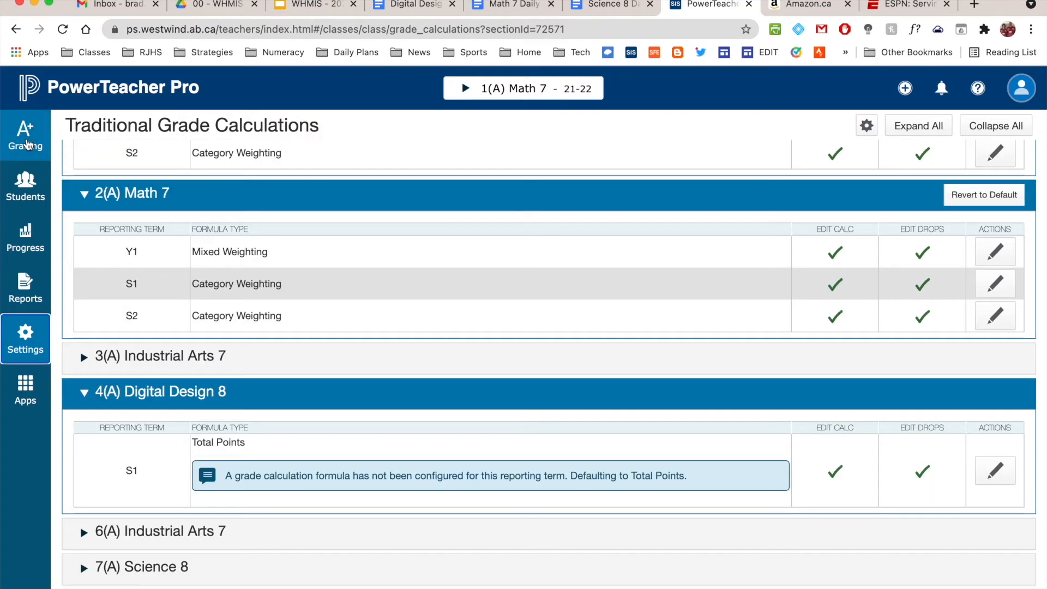
Step: From the grading categories list, start a new category named "Projects" and set its color to Tan
{"action": "left_click", "coordinate": [28, 145]}
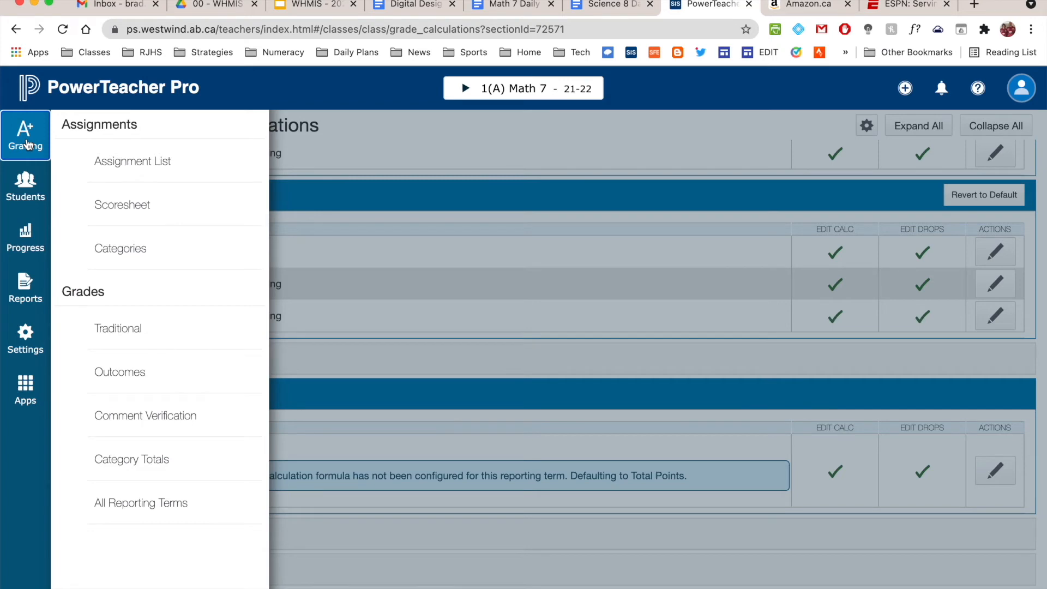
{"action": "left_click", "coordinate": [125, 250]}
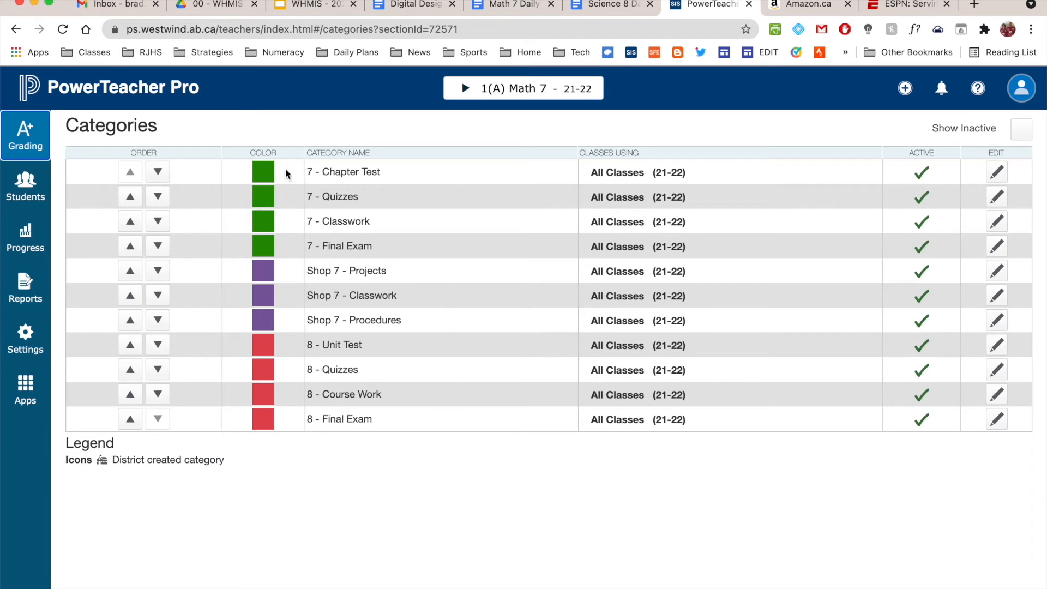
{"action": "left_click", "coordinate": [906, 90]}
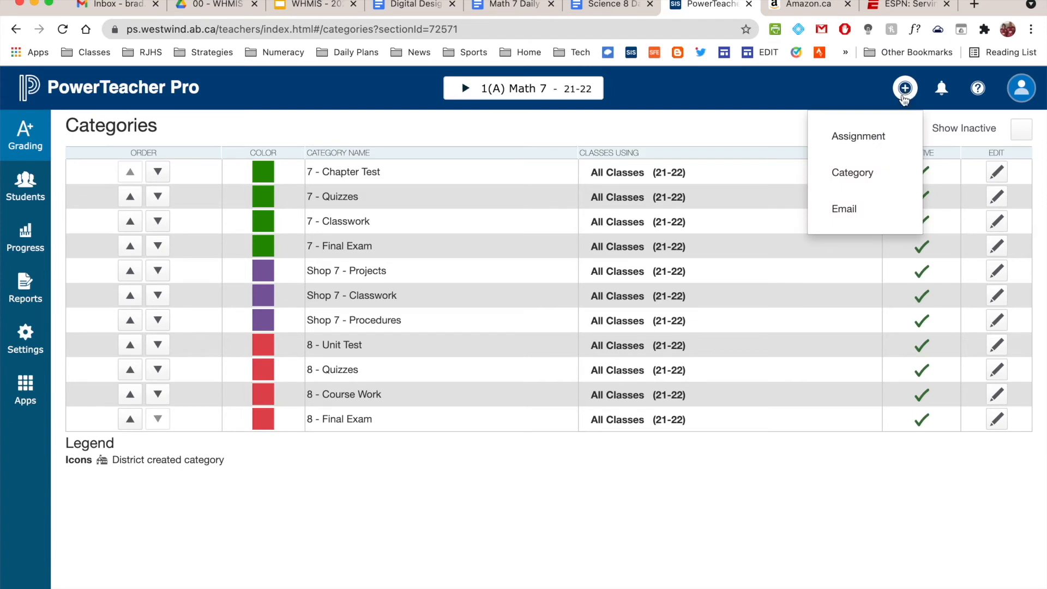
{"action": "left_click", "coordinate": [859, 182]}
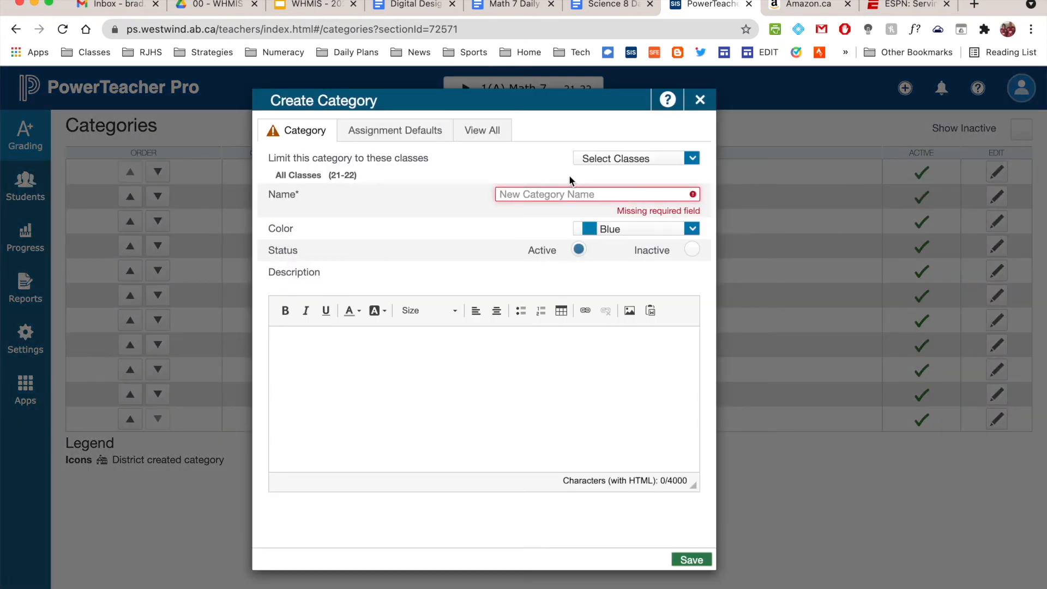
{"action": "type", "text": "P"}
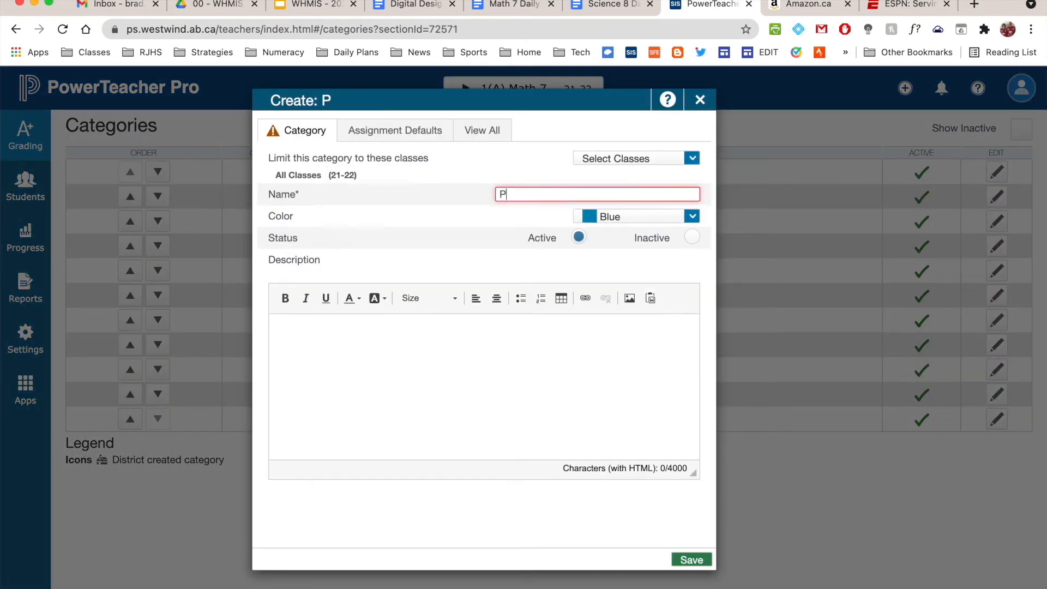
{"action": "type", "text": "rojects"}
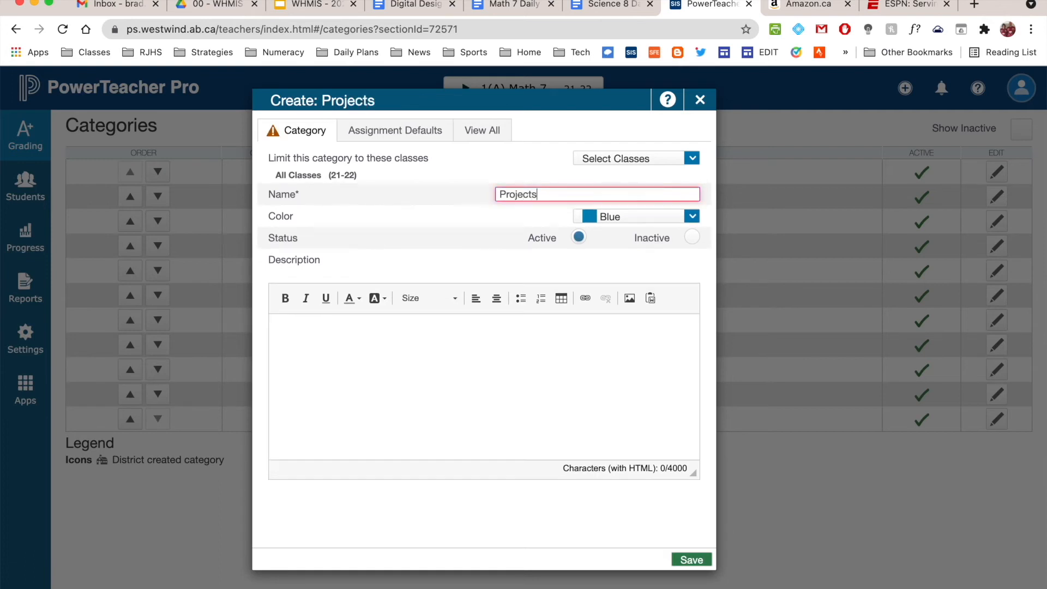
{"action": "left_click", "coordinate": [692, 218]}
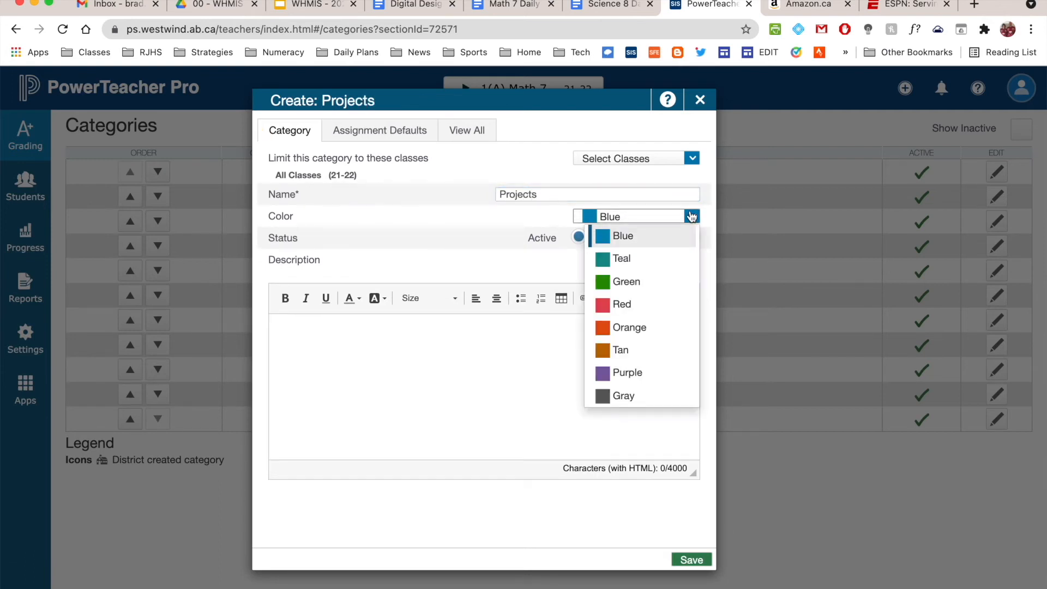
{"action": "left_click", "coordinate": [691, 216]}
{"action": "left_click", "coordinate": [692, 217]}
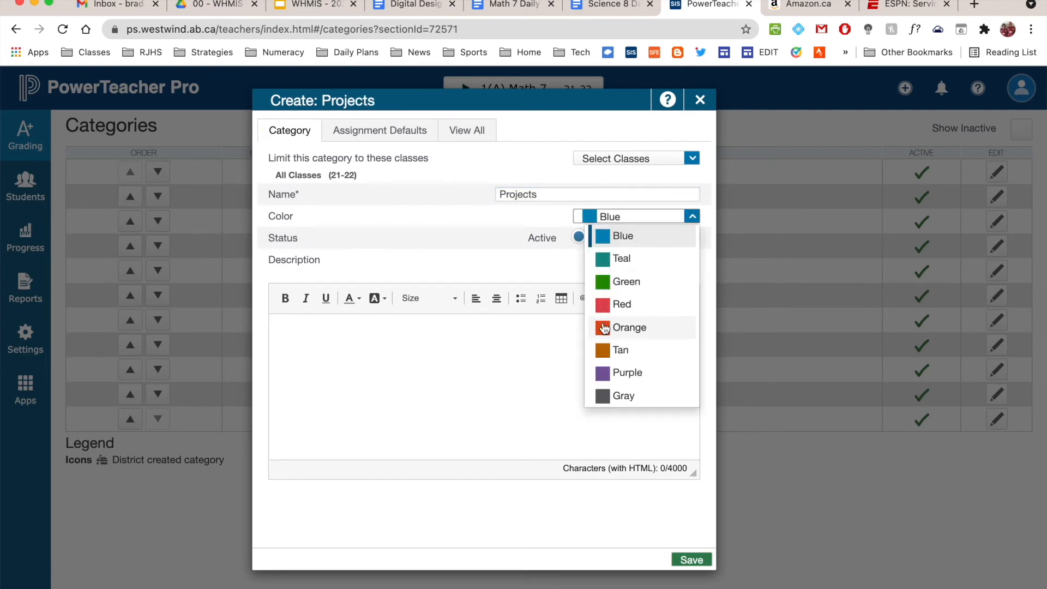
{"action": "left_click", "coordinate": [603, 350]}
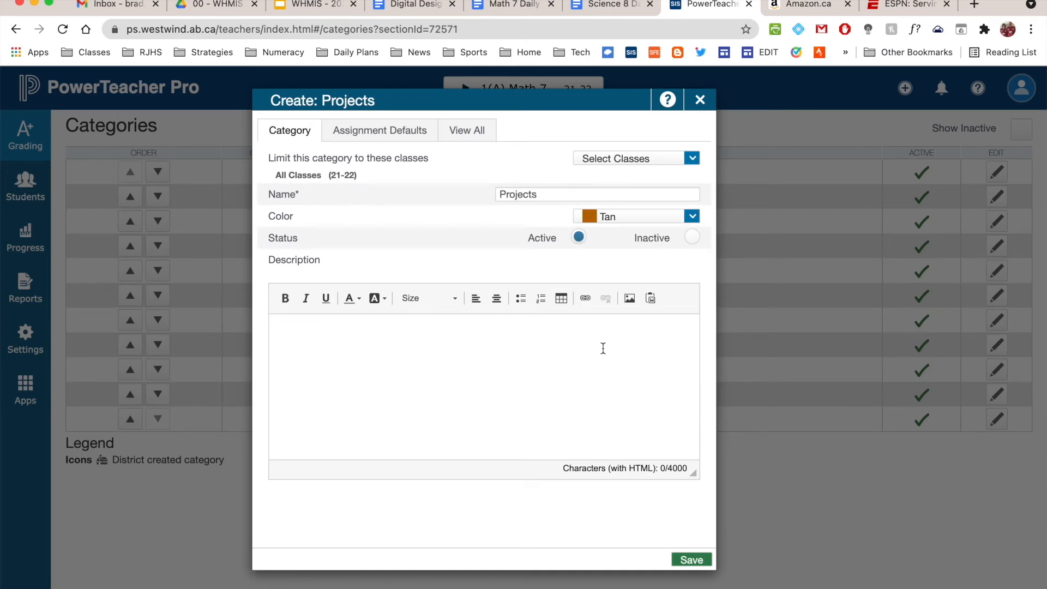
Step: Limit the Projects category to the S1 and S2 classes of 4(A) Digital Design 8
{"action": "left_click", "coordinate": [643, 158]}
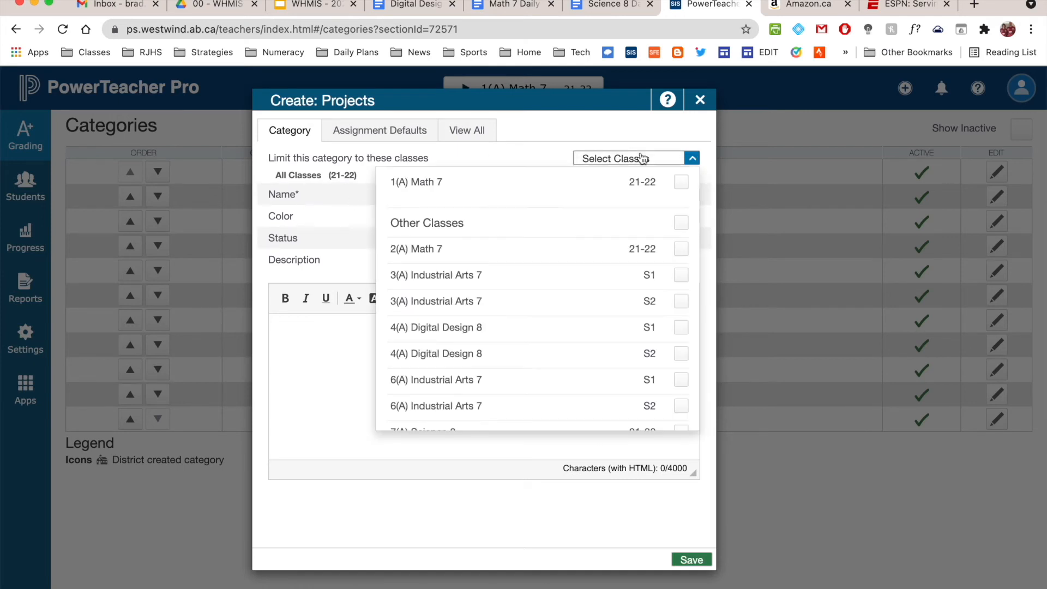
{"action": "scroll", "coordinate": [584, 297], "scroll_direction": "down", "scroll_amount": 1}
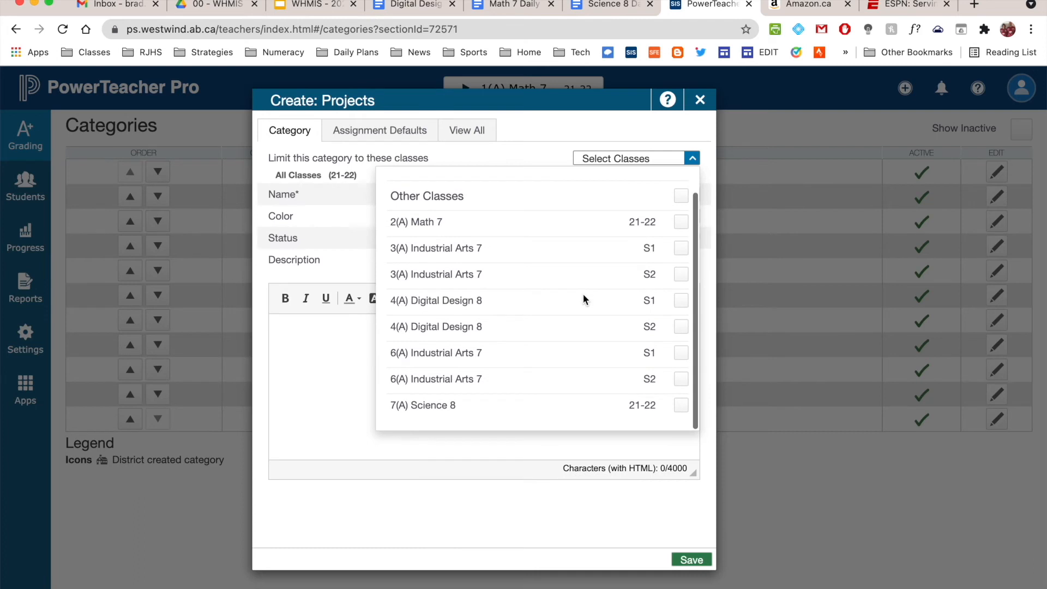
{"action": "left_click", "coordinate": [682, 301]}
{"action": "left_click", "coordinate": [681, 327]}
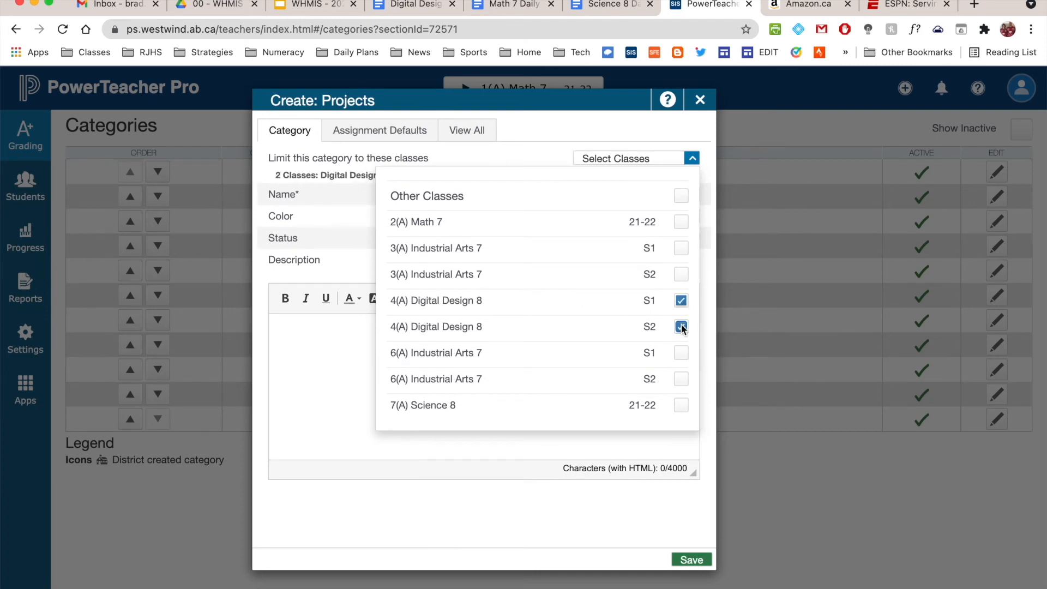
{"action": "left_click", "coordinate": [692, 159]}
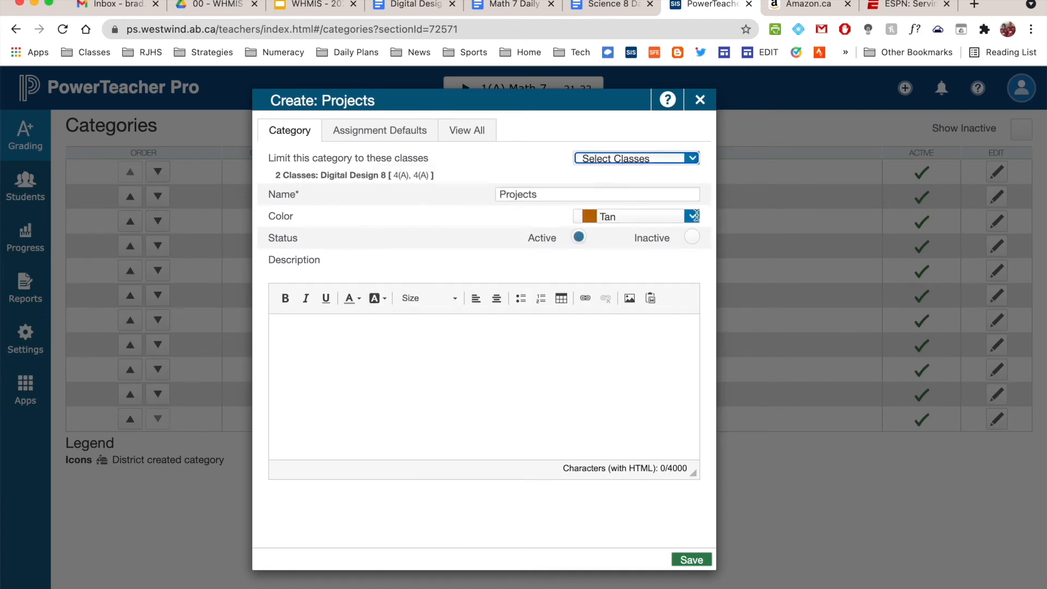
Step: Set the Projects category's default score type to Points and save the category
{"action": "left_click", "coordinate": [364, 136]}
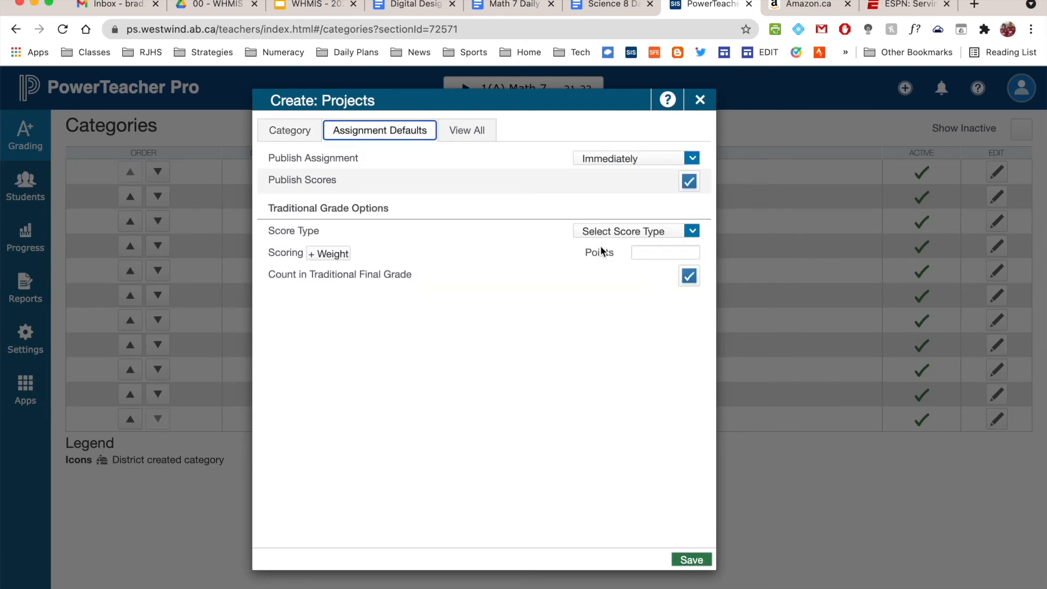
{"action": "left_click", "coordinate": [692, 231]}
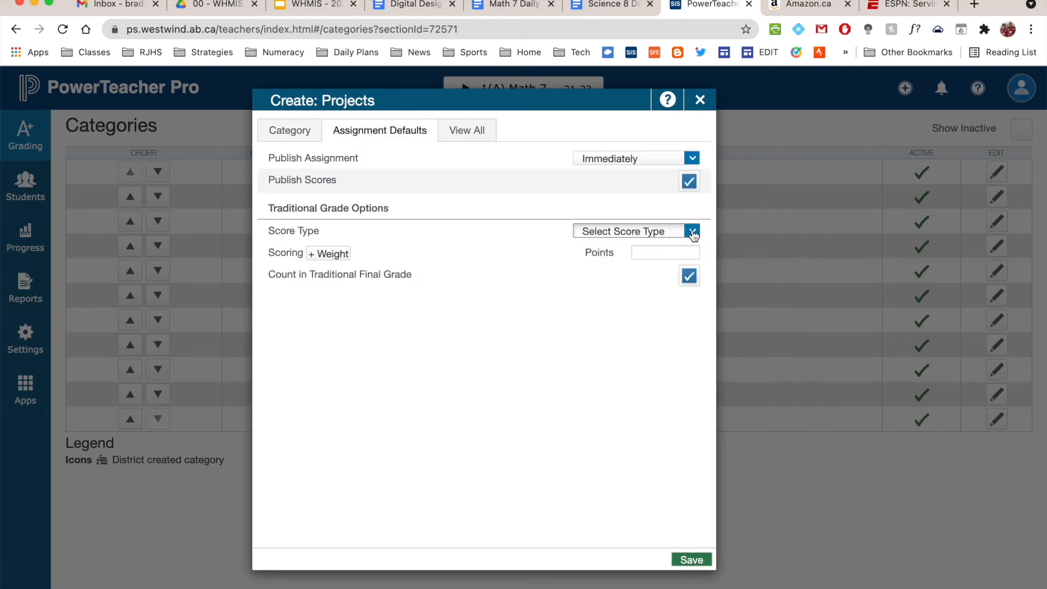
{"action": "left_click", "coordinate": [608, 273]}
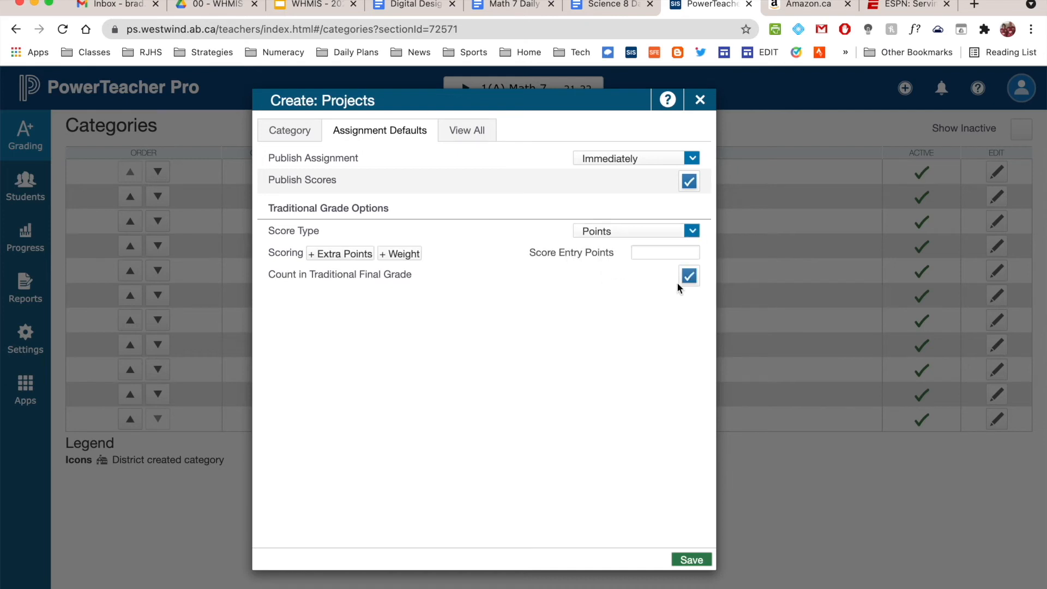
{"action": "left_click", "coordinate": [690, 560]}
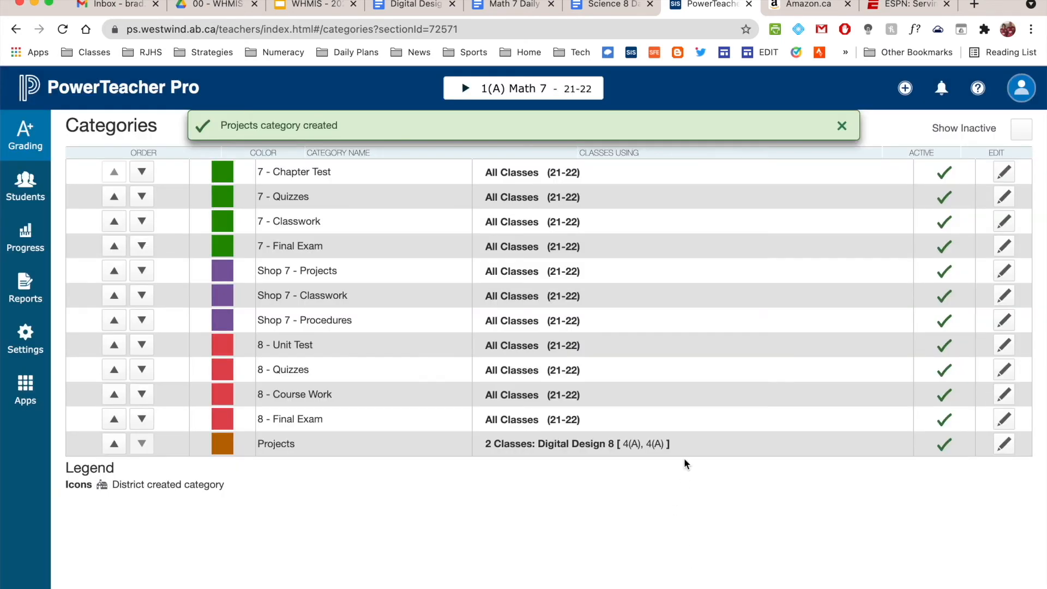
Step: Start another new category named "Work Ethic" and set its color to Tan
{"action": "left_click", "coordinate": [906, 88]}
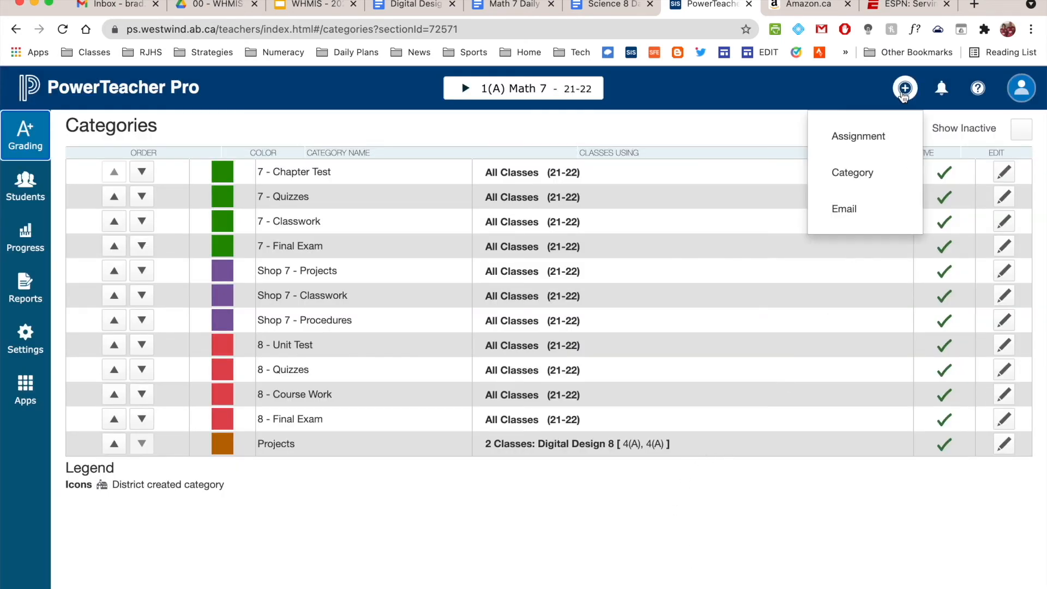
{"action": "left_click", "coordinate": [840, 177]}
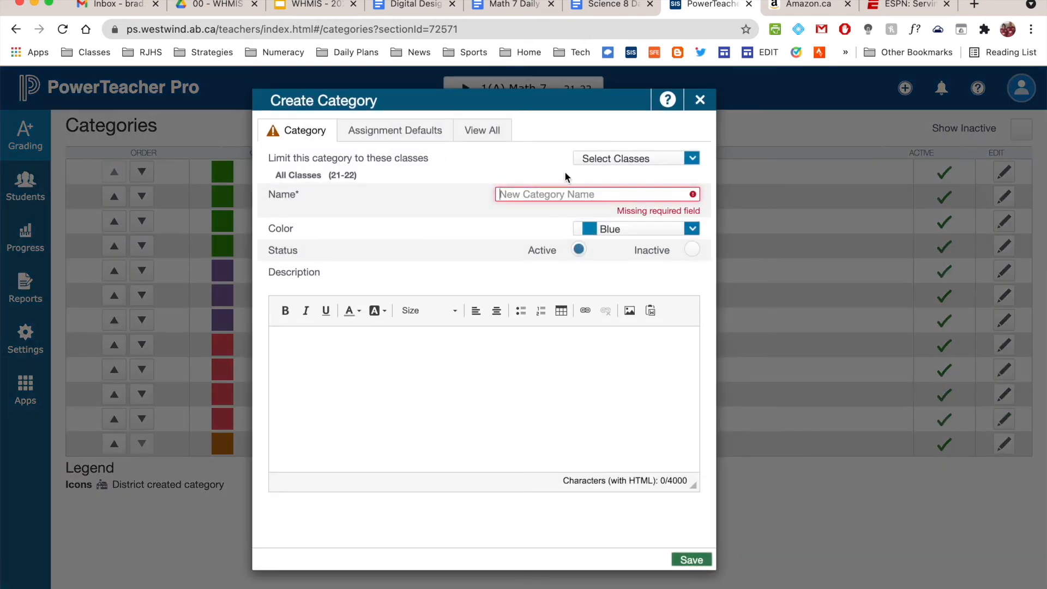
{"action": "type", "text": "Work Ethic"}
{"action": "left_click", "coordinate": [691, 216]}
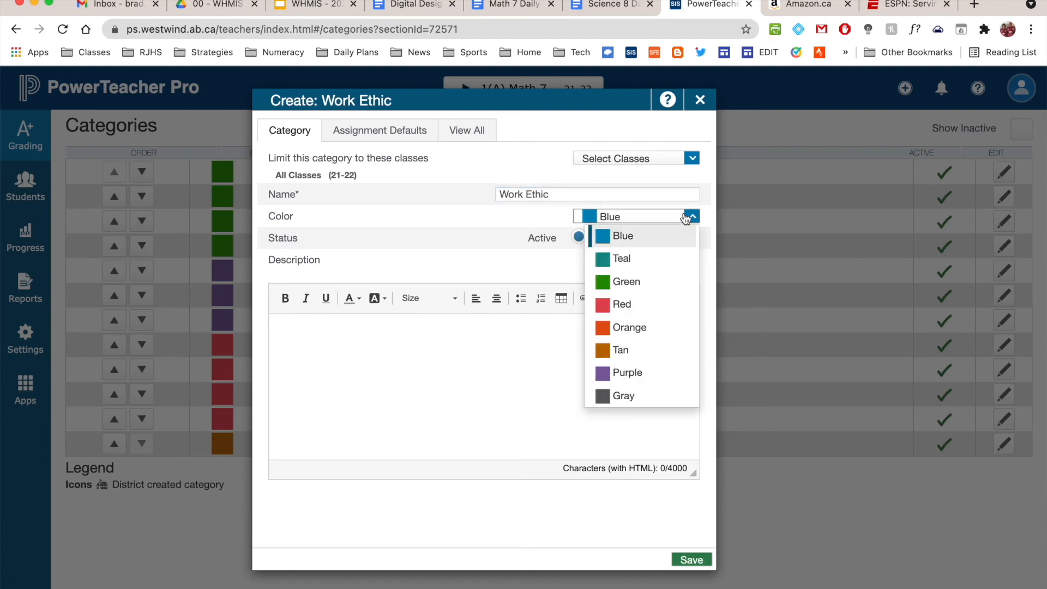
{"action": "left_click", "coordinate": [620, 351]}
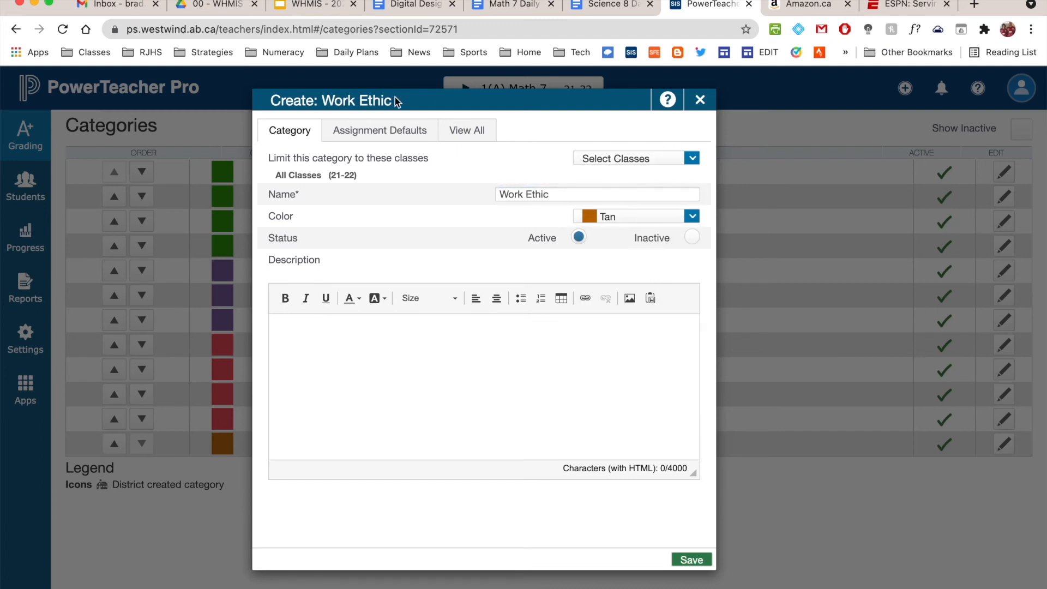
Step: Limit the Work Ethic category to the S1 and S2 classes of 4(A) Digital Design 8
{"action": "left_click", "coordinate": [600, 160]}
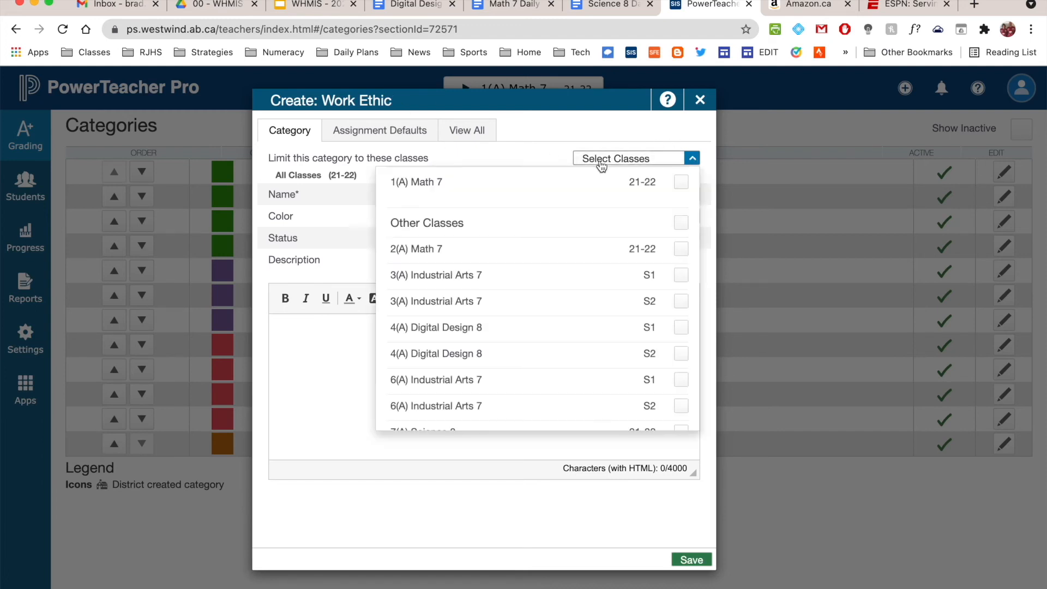
{"action": "left_click", "coordinate": [681, 353]}
{"action": "left_click", "coordinate": [681, 328]}
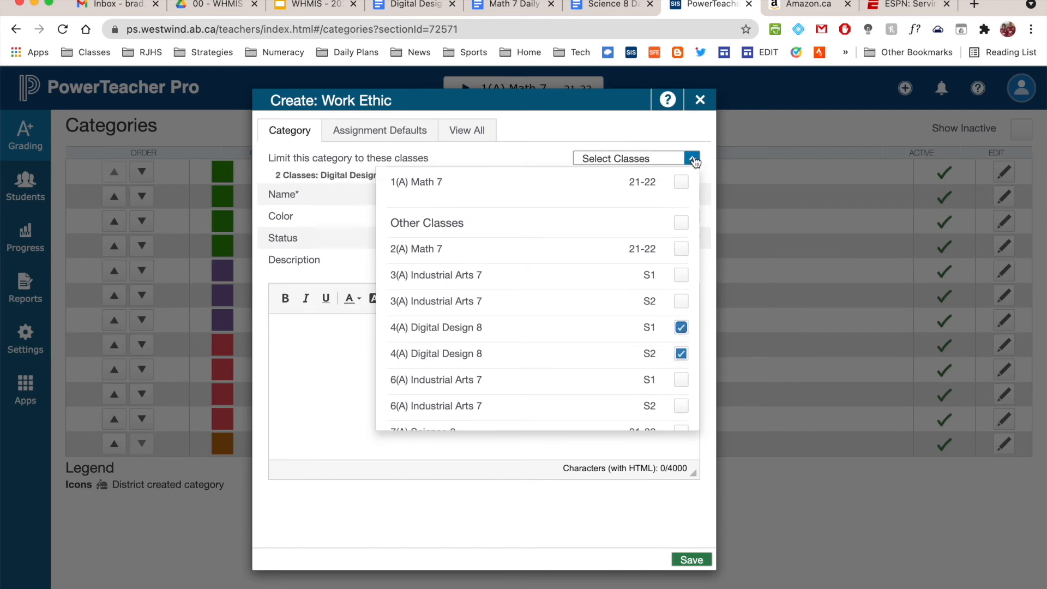
{"action": "left_click", "coordinate": [693, 160]}
Step: Set the Work Ethic category's default score type to Points and save the category
{"action": "left_click", "coordinate": [362, 133]}
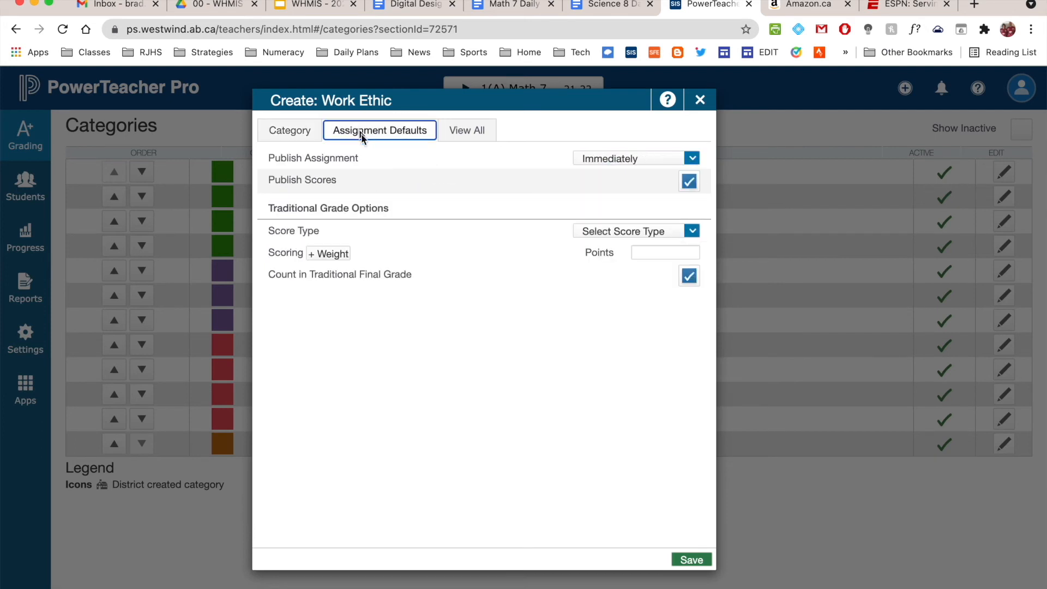
{"action": "left_click", "coordinate": [657, 232]}
{"action": "left_click", "coordinate": [613, 273]}
{"action": "left_click", "coordinate": [689, 559]}
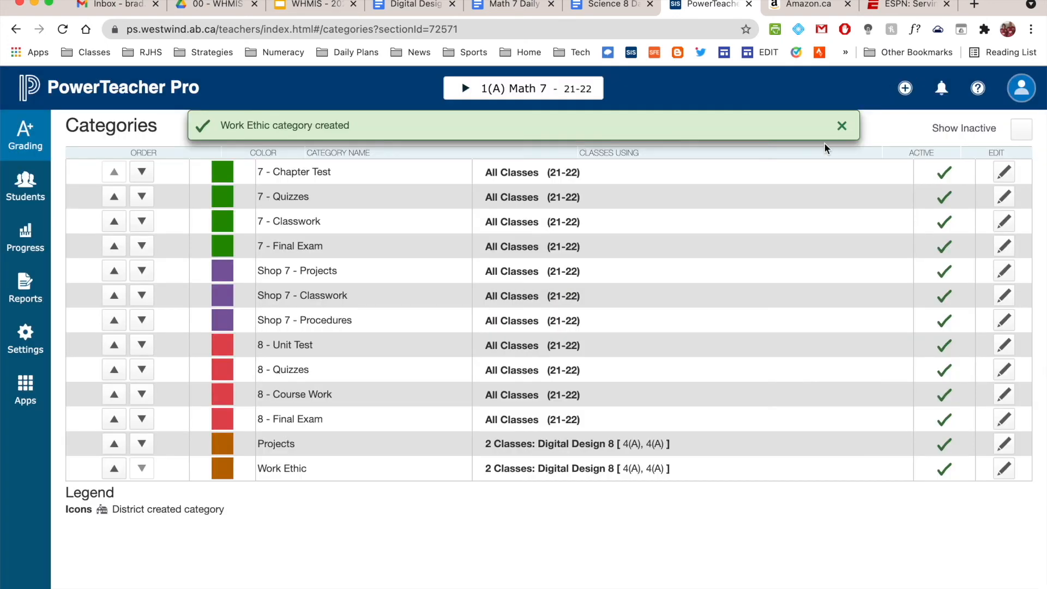
{"action": "left_click", "coordinate": [841, 127]}
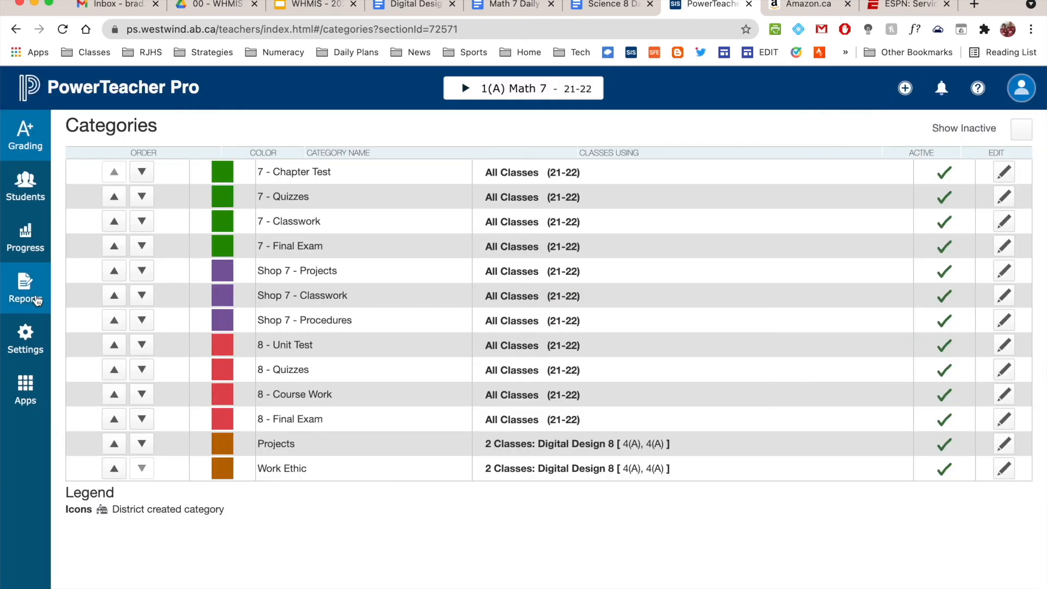
Step: In the traditional grade calculations, edit the S1 formula of 4(A) Digital Design 8 to use Category Weighting with the Projects category
{"action": "left_click", "coordinate": [25, 338]}
{"action": "left_click", "coordinate": [132, 382]}
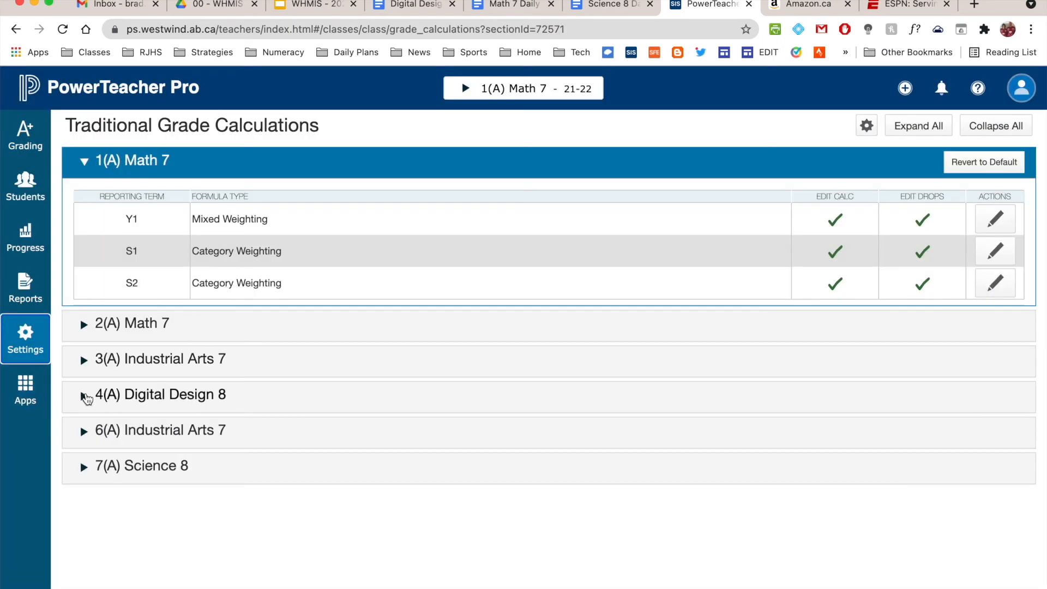
{"action": "left_click", "coordinate": [84, 395]}
{"action": "left_click", "coordinate": [994, 475]}
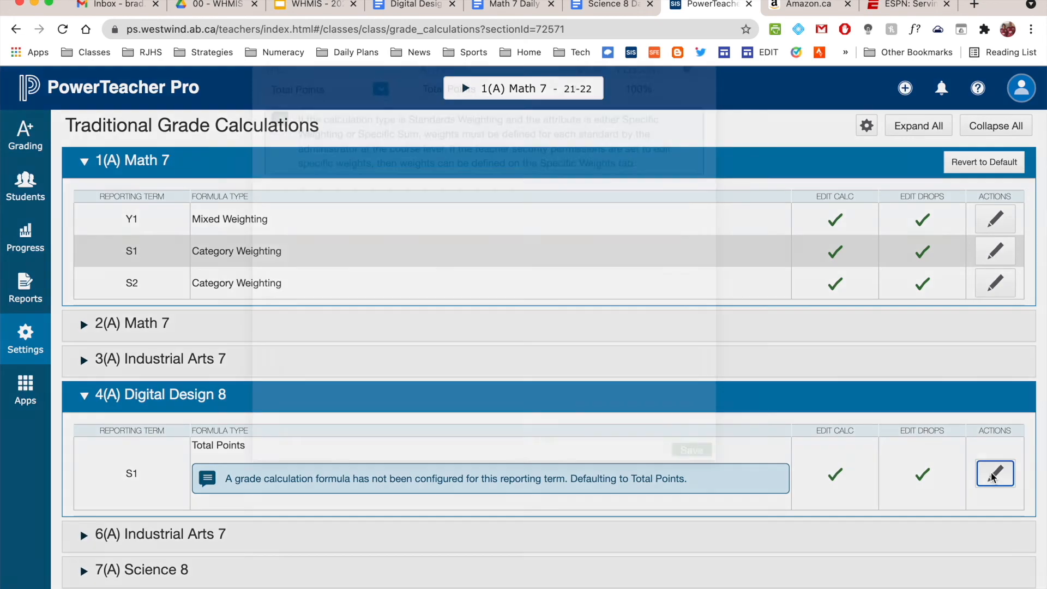
{"action": "left_click", "coordinate": [381, 199]}
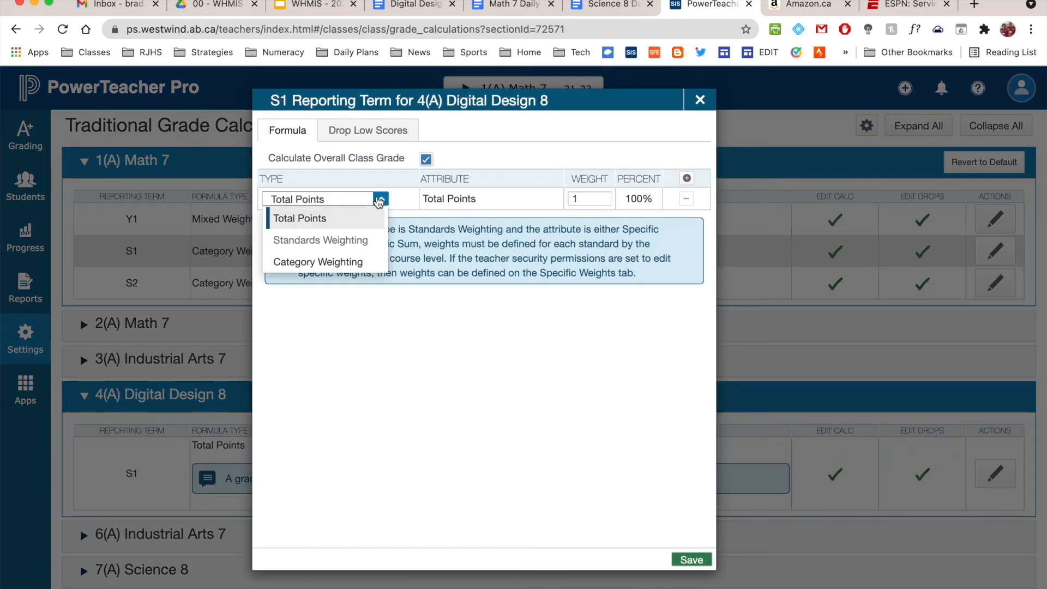
{"action": "left_click", "coordinate": [335, 263]}
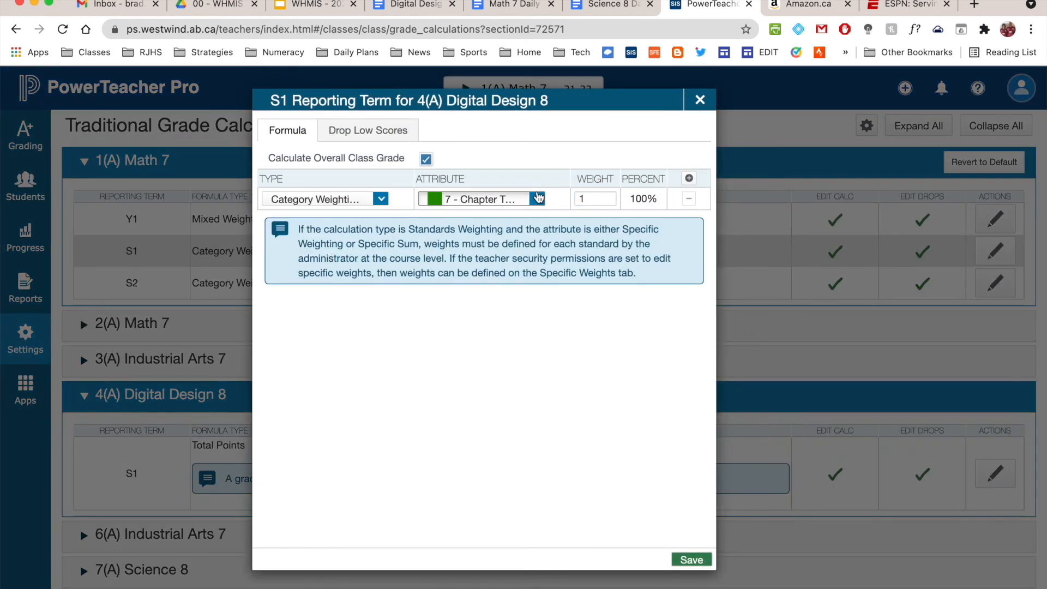
{"action": "left_click", "coordinate": [537, 199]}
{"action": "scroll", "coordinate": [481, 428], "scroll_direction": "down", "scroll_amount": 1}
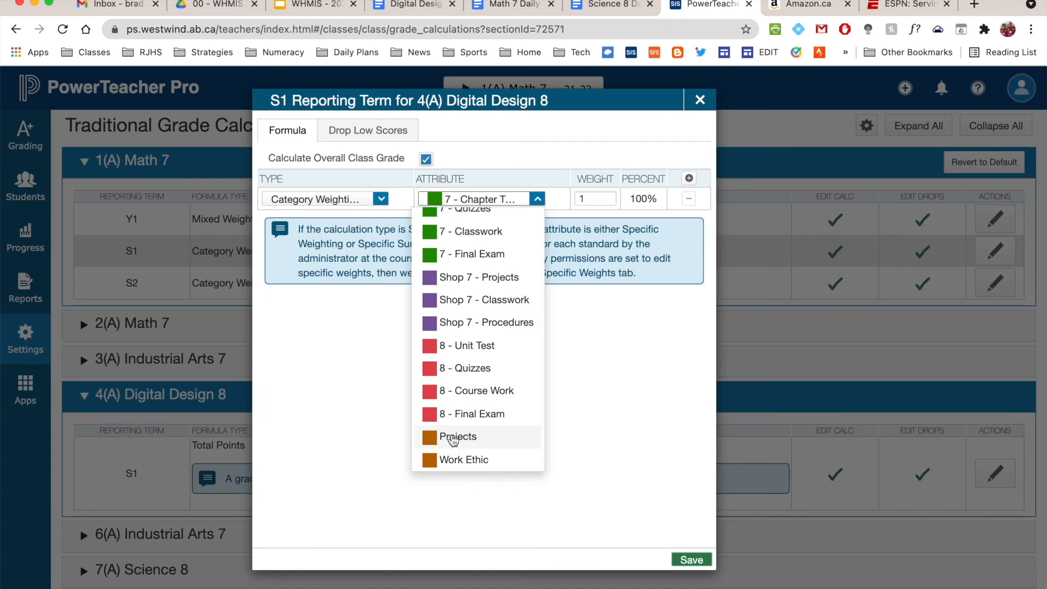
{"action": "left_click", "coordinate": [452, 440]}
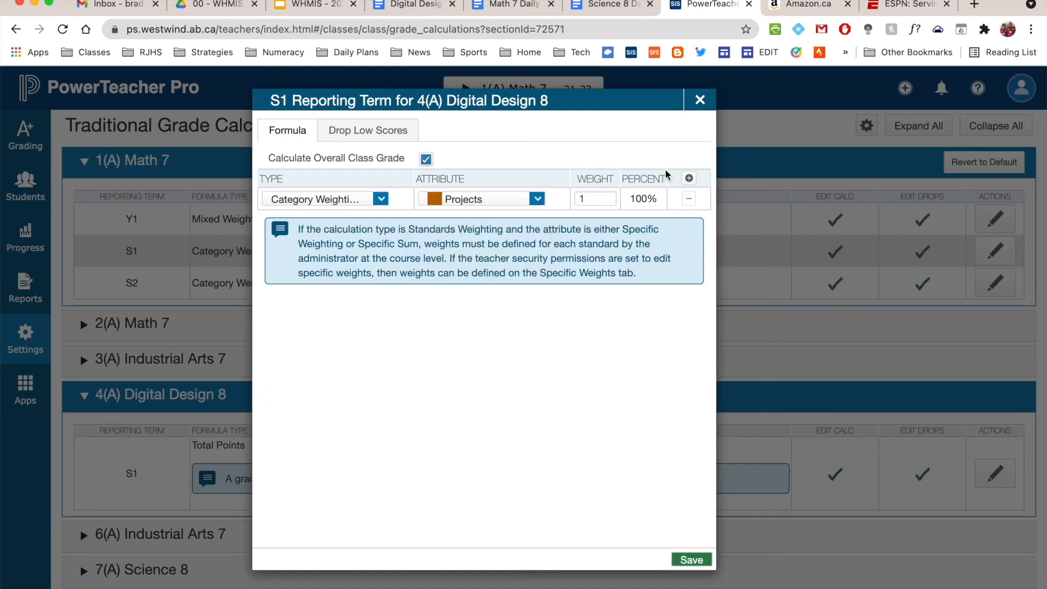
Step: Add a second Category Weighting row to the S1 formula and assign the Work Ethic category to it
{"action": "left_click", "coordinate": [689, 178]}
{"action": "left_click", "coordinate": [381, 221]}
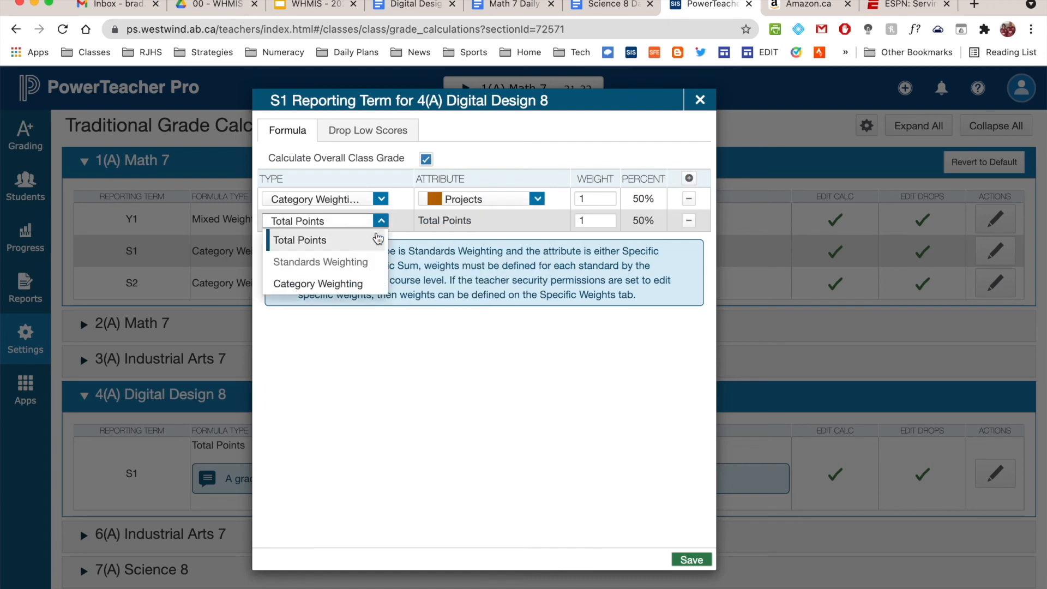
{"action": "left_click", "coordinate": [343, 285]}
{"action": "left_click", "coordinate": [538, 221]}
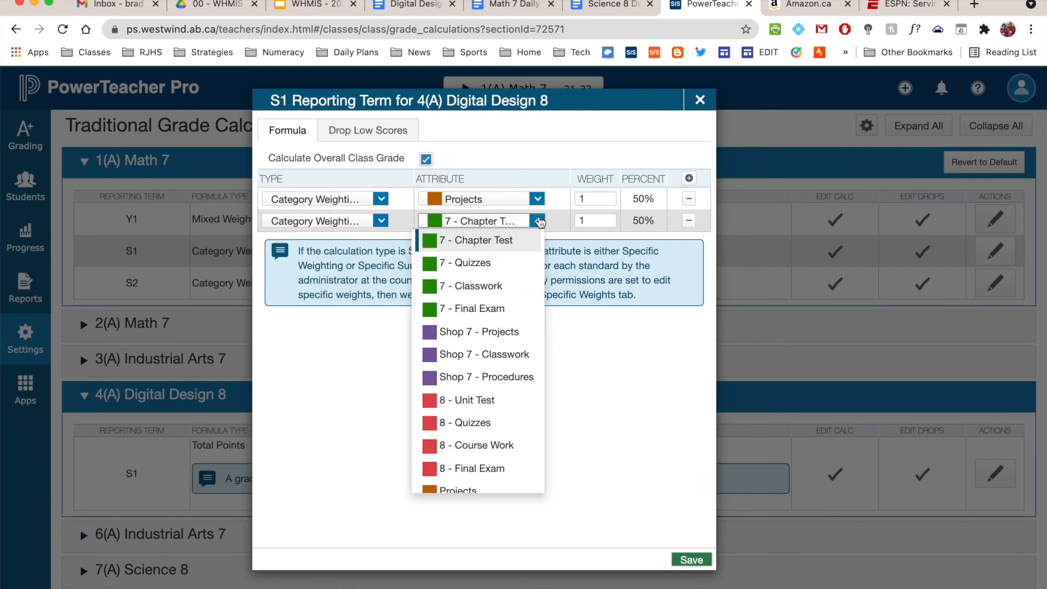
{"action": "scroll", "coordinate": [469, 305], "scroll_direction": "down", "scroll_amount": 2}
{"action": "left_click", "coordinate": [470, 482]}
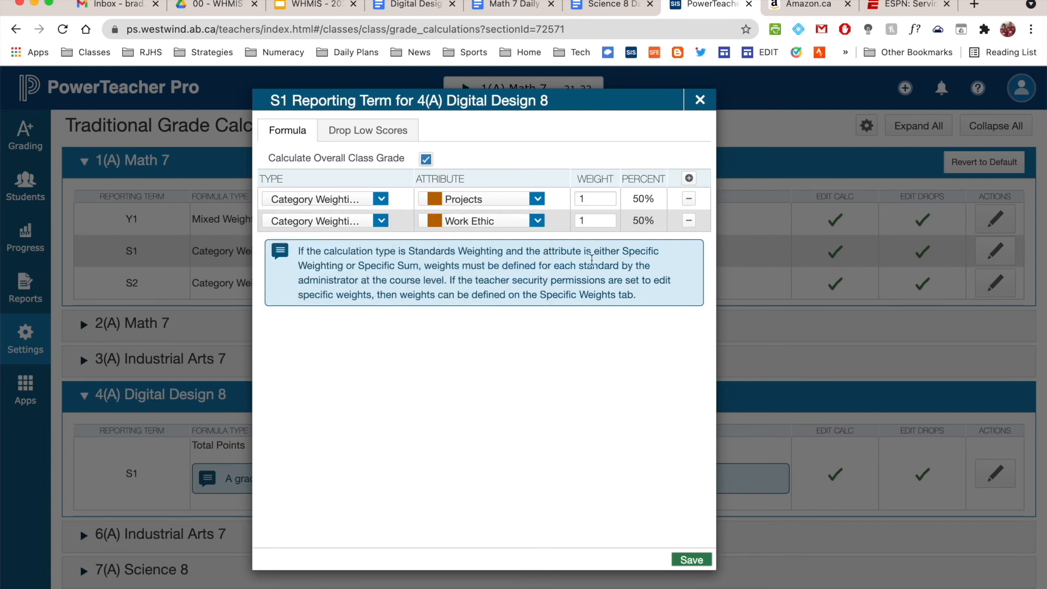
Step: Weight Projects at 75 and Work Ethic at 25 in the S1 formula and save it
{"action": "left_click", "coordinate": [591, 200]}
{"action": "left_click", "coordinate": [597, 221]}
{"action": "key", "text": "BackSpace"}
{"action": "type", "text": "25"}
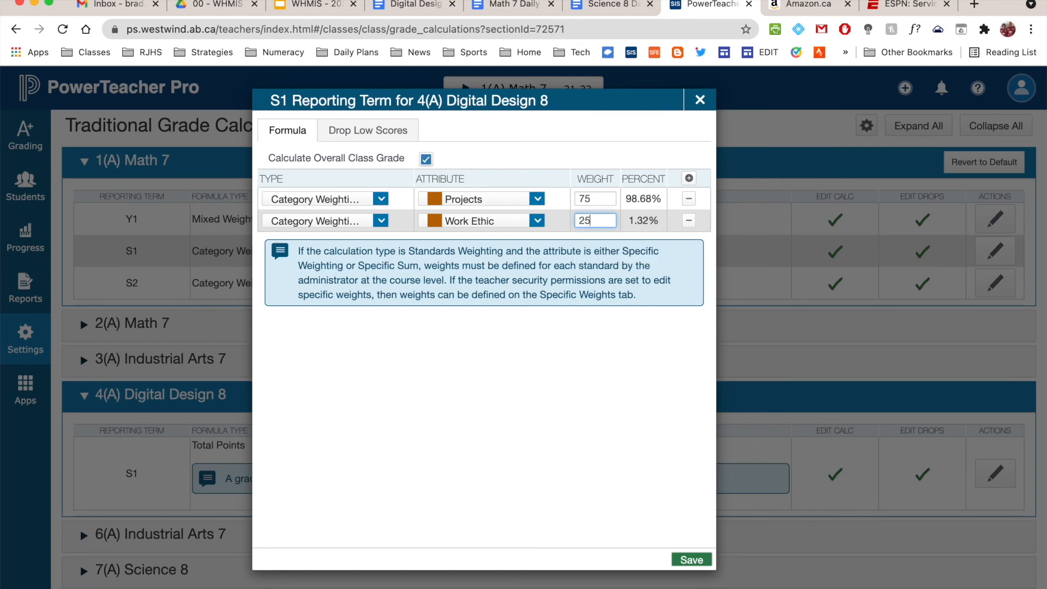
{"action": "left_click", "coordinate": [655, 412]}
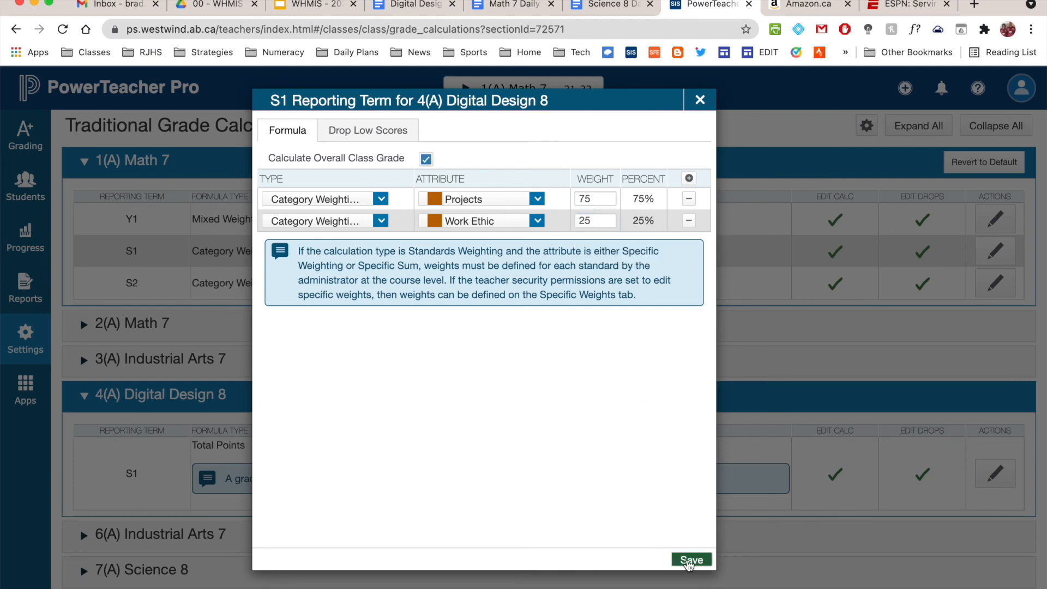
{"action": "left_click", "coordinate": [690, 561]}
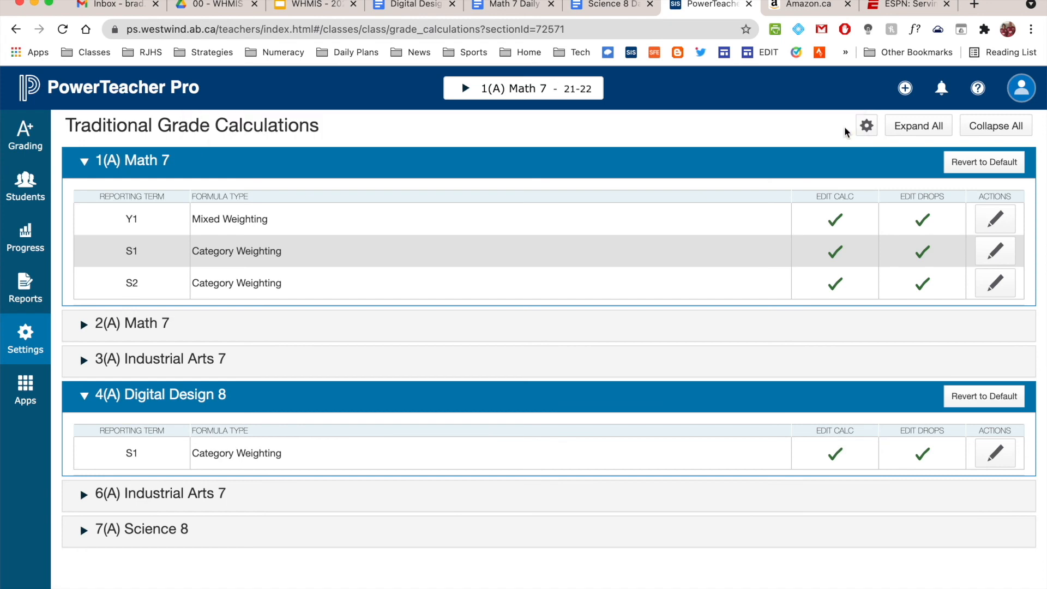
Step: Start copying traditional grade calculations to another class, with the Semester 1 class 4(A) Digital Design 8 as the source
{"action": "left_click", "coordinate": [867, 126]}
{"action": "left_click", "coordinate": [800, 165]}
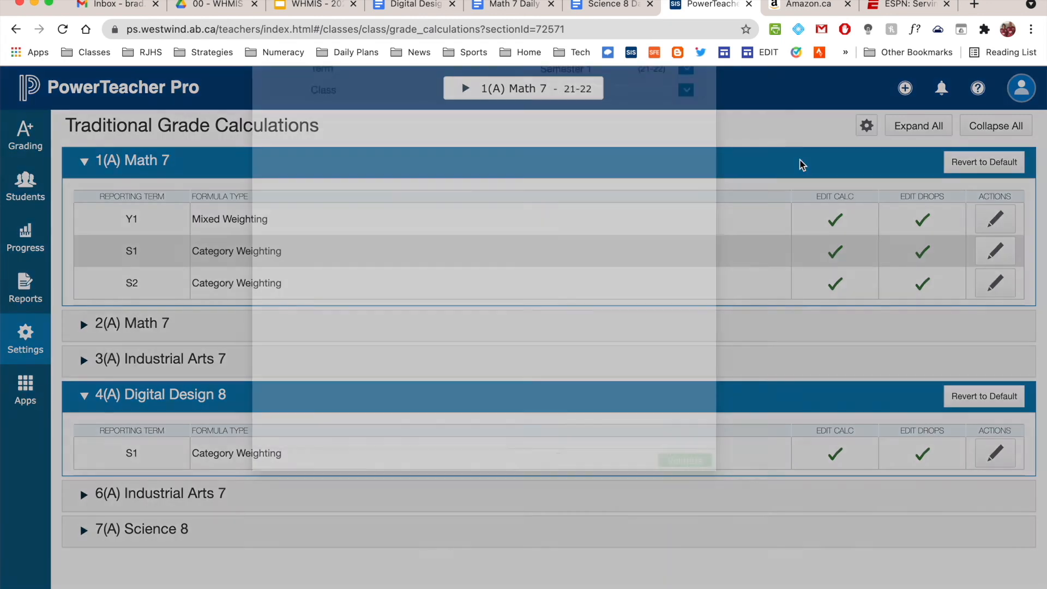
{"action": "left_click", "coordinate": [598, 191]}
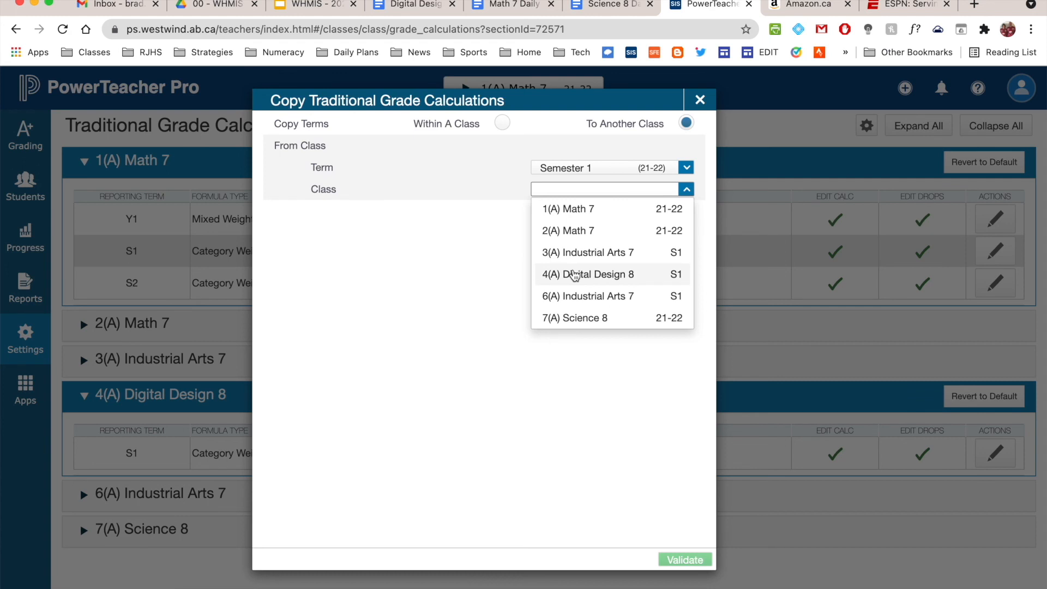
{"action": "left_click", "coordinate": [575, 276]}
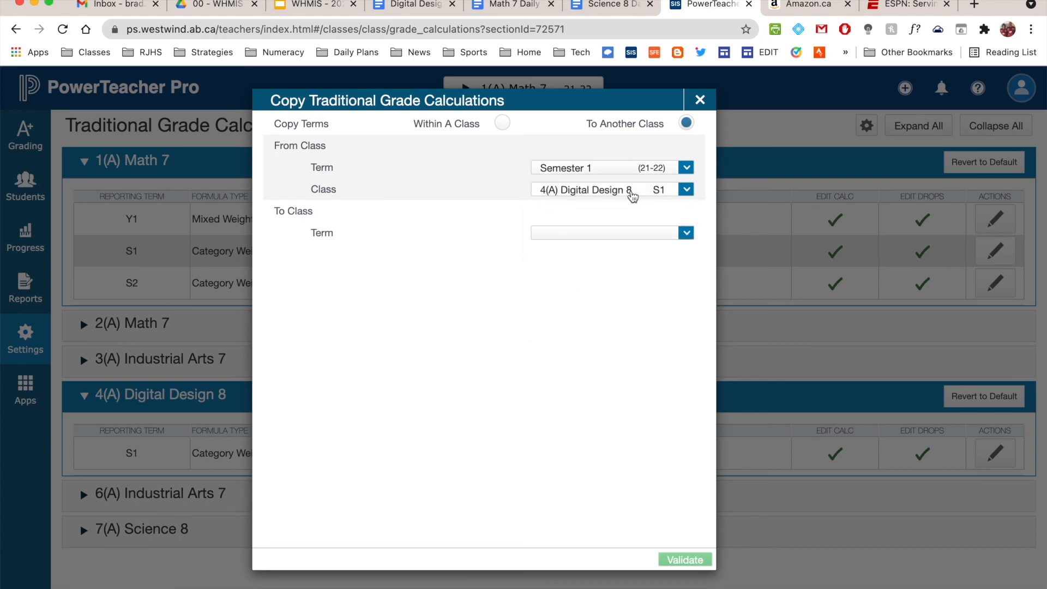
Step: Choose the Semester 2 class 4(A) Digital Design 8 as the destination, validate and complete the copy, and dismiss the notification
{"action": "left_click", "coordinate": [602, 233]}
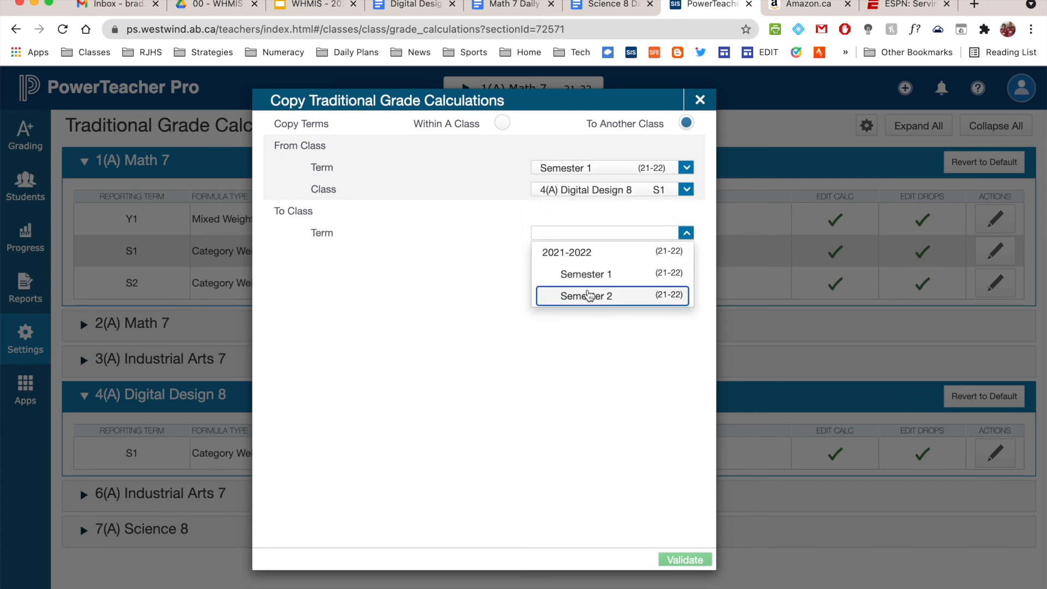
{"action": "left_click", "coordinate": [587, 295]}
{"action": "left_click", "coordinate": [579, 256]}
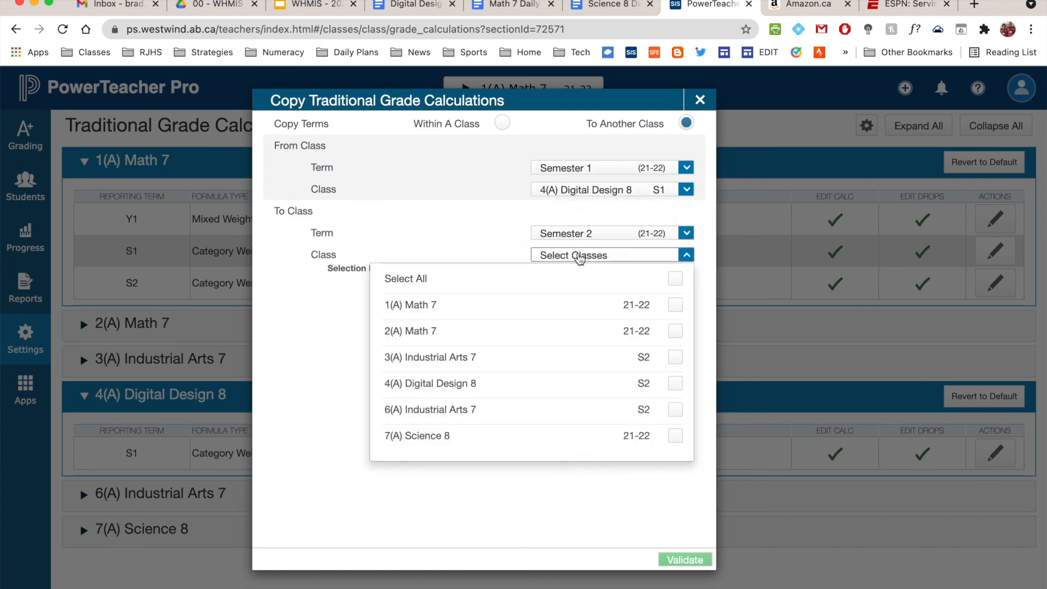
{"action": "left_click", "coordinate": [675, 384]}
{"action": "left_click", "coordinate": [683, 560]}
{"action": "left_click", "coordinate": [692, 562]}
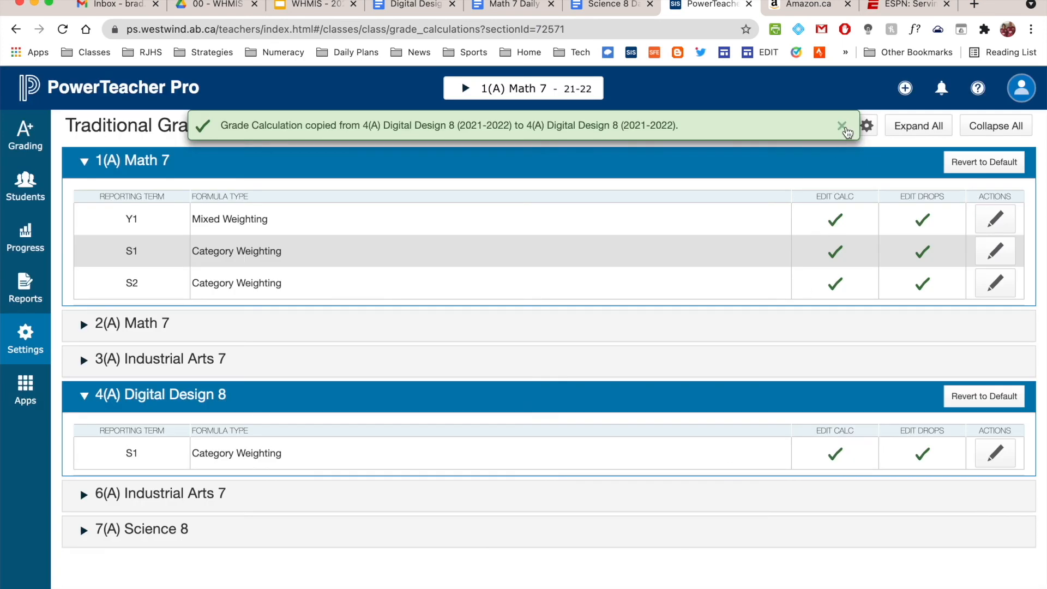
{"action": "left_click", "coordinate": [844, 127]}
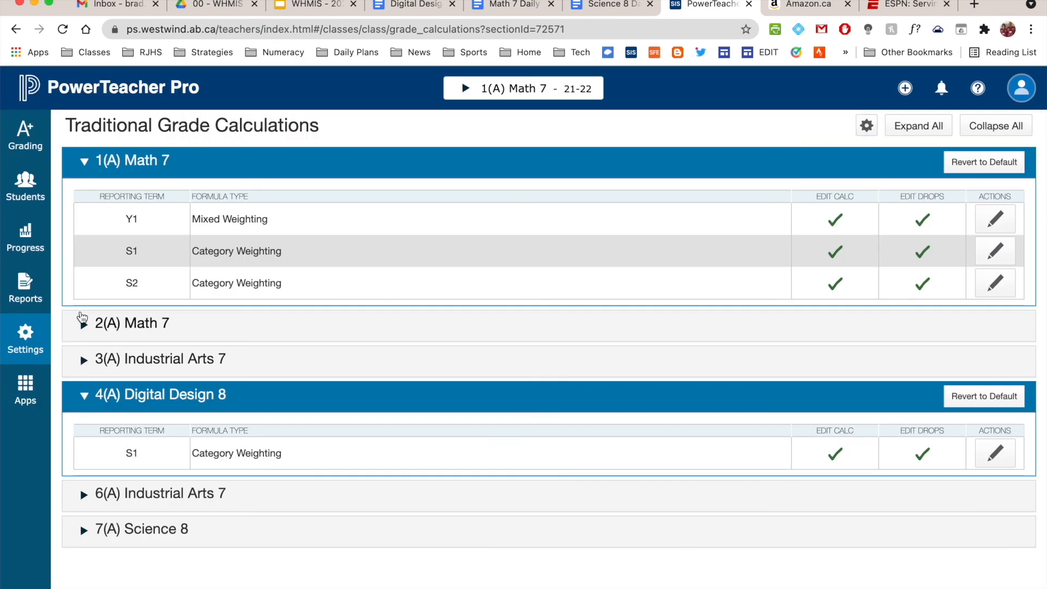
Step: Review the formula types of the Math, Industrial Arts and Science classes, collapsing each class after checking it
{"action": "left_click", "coordinate": [84, 326]}
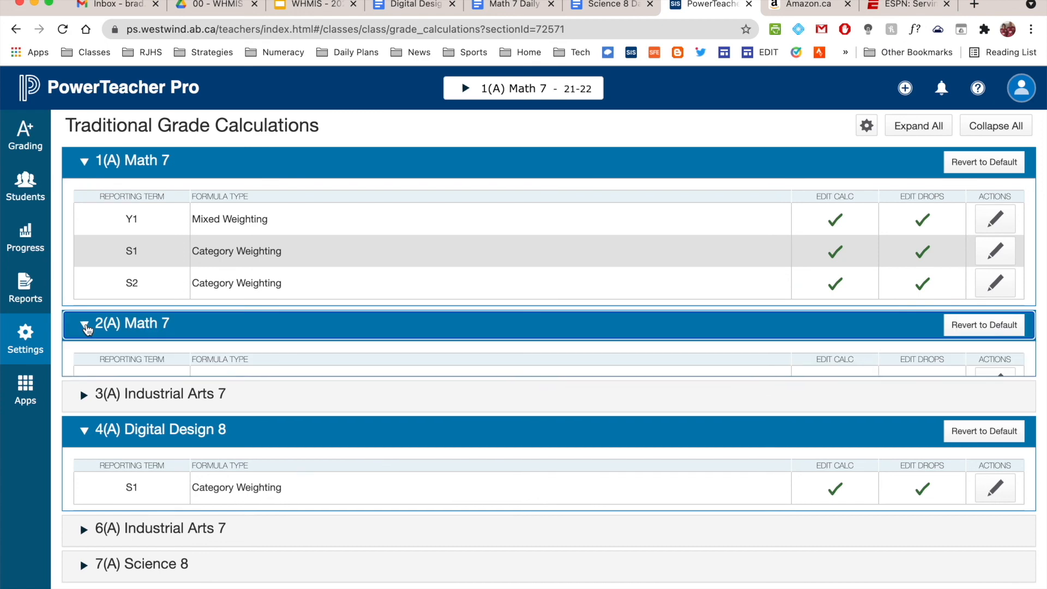
{"action": "left_click", "coordinate": [85, 330]}
{"action": "left_click", "coordinate": [84, 162]}
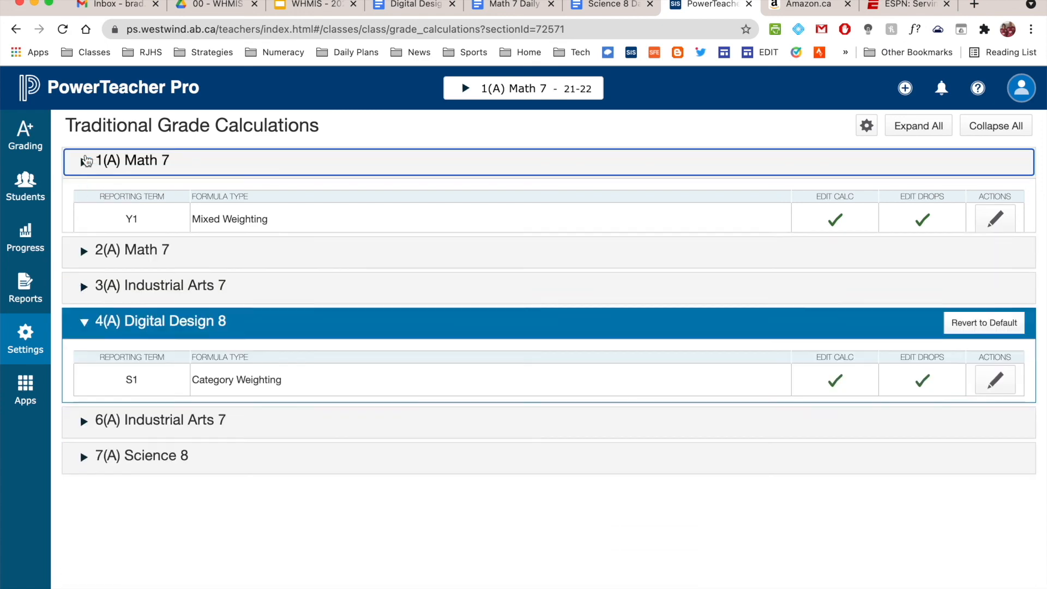
{"action": "left_click", "coordinate": [83, 233]}
{"action": "left_click", "coordinate": [83, 233]}
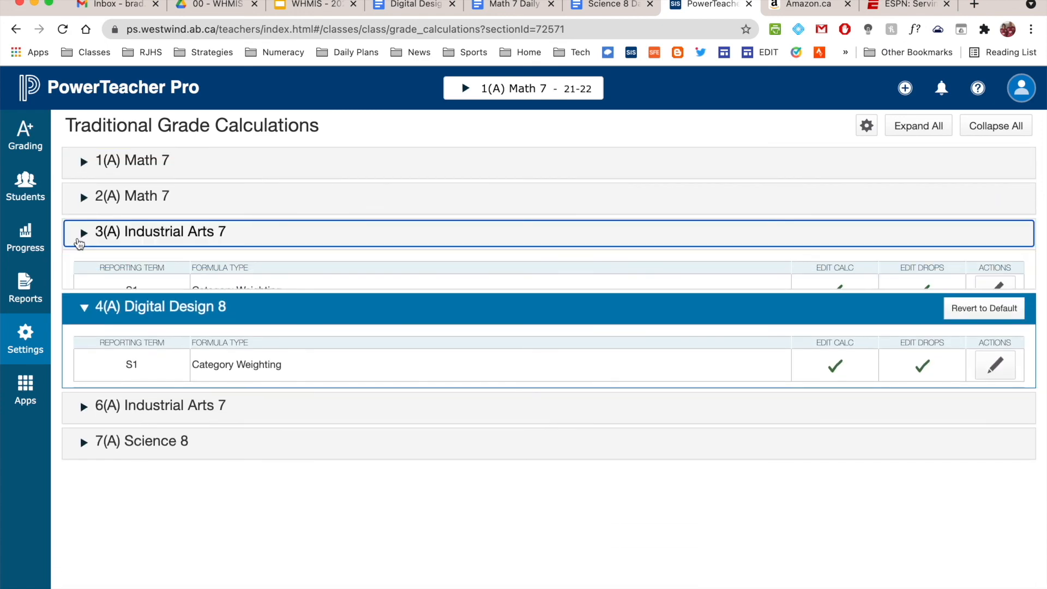
{"action": "left_click", "coordinate": [83, 270]}
{"action": "left_click", "coordinate": [84, 304]}
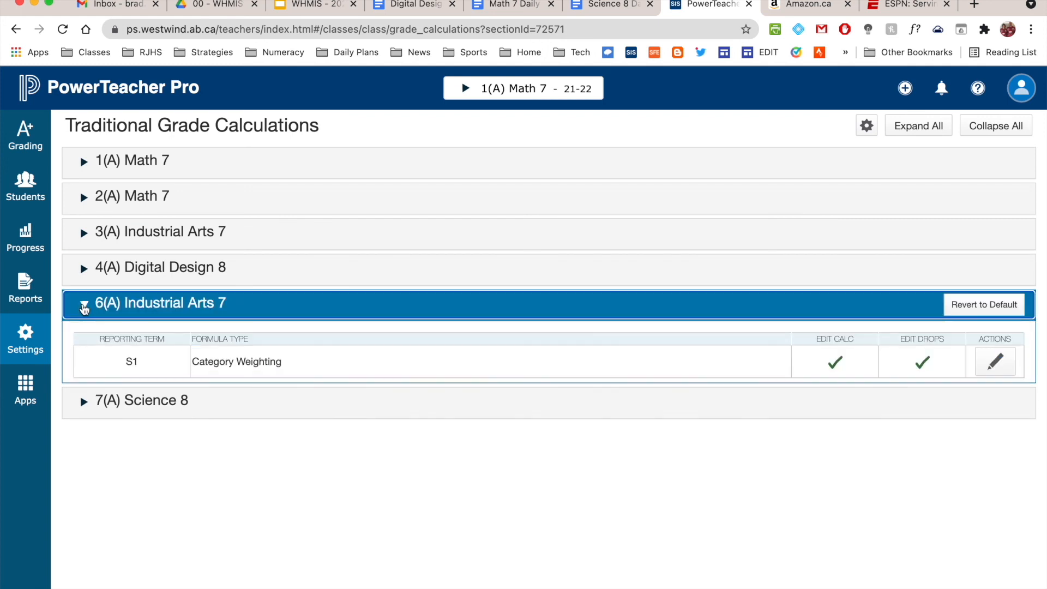
{"action": "left_click", "coordinate": [84, 305]}
{"action": "left_click", "coordinate": [84, 350]}
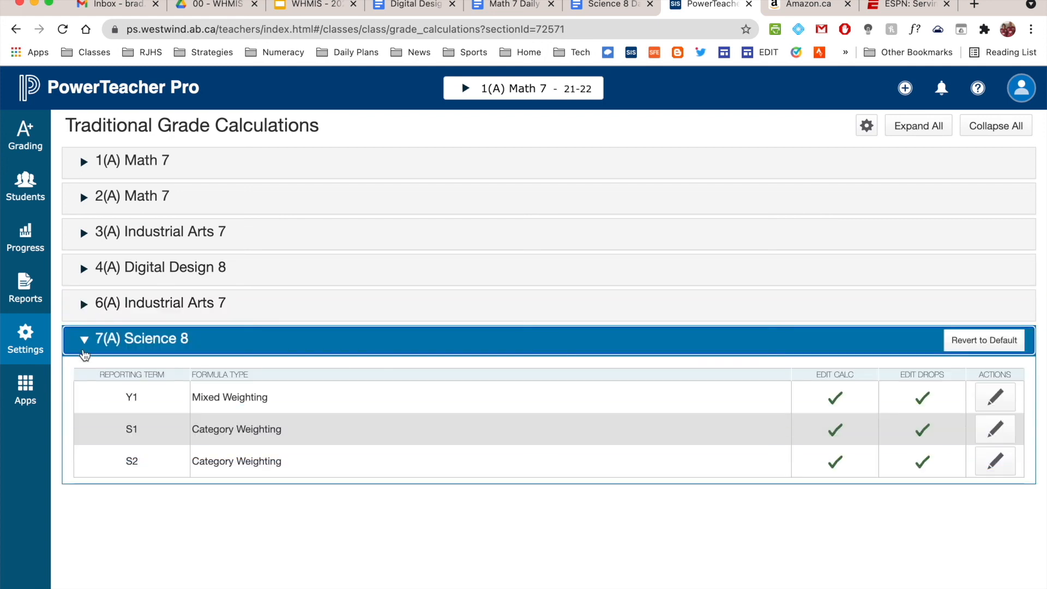